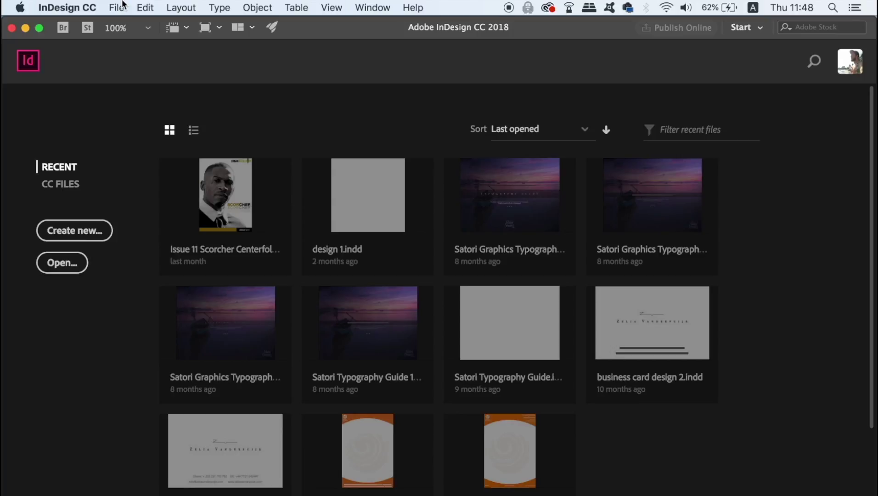
Start a new document and set its margins to 8 mm at the top and 9 mm at the bottom, left and right
left_click(117, 7)
mouse_move(147, 25)
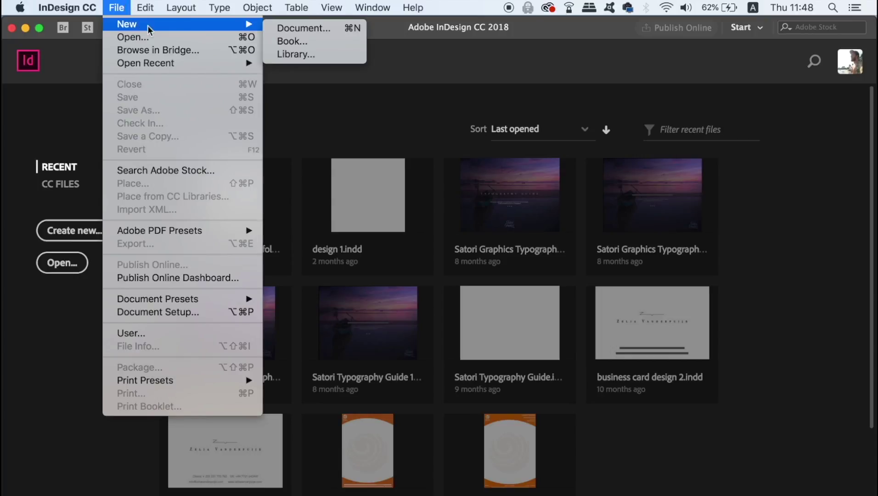
left_click(327, 29)
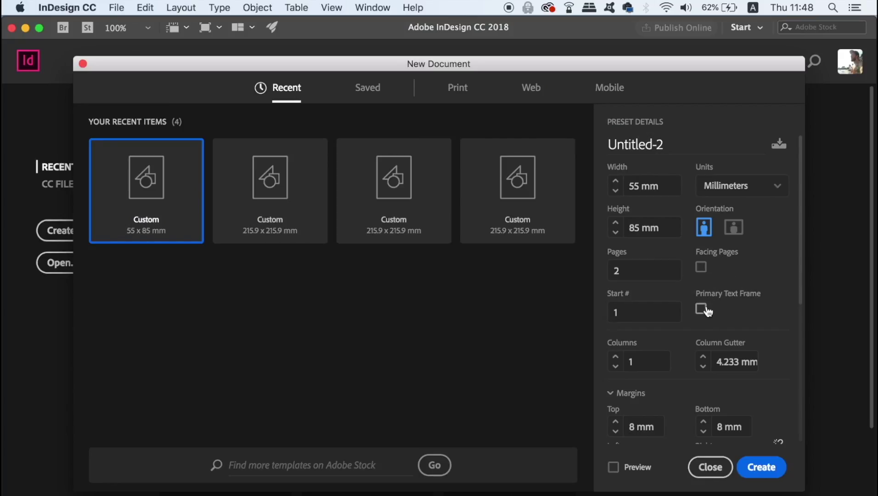
left_click_drag(802, 219, 804, 325)
left_click(613, 251)
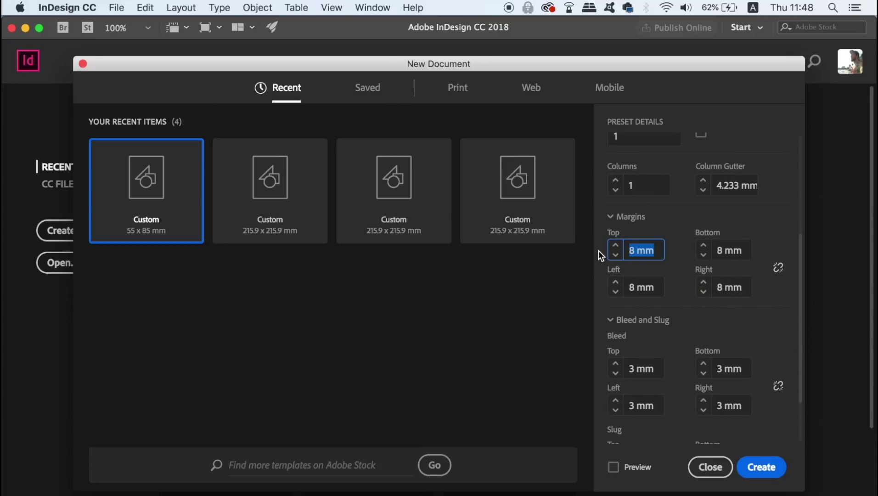
type("9")
left_click(779, 268)
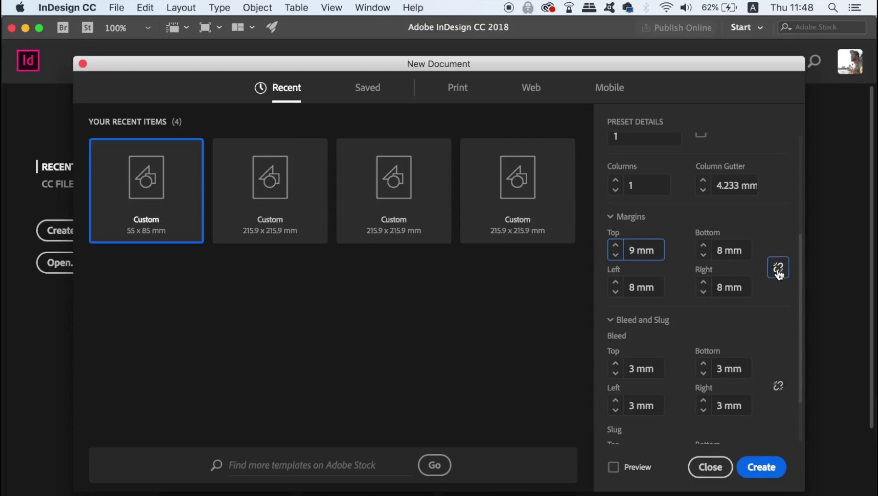
left_click(658, 251)
type("8")
left_click(780, 268)
scroll(800, 341, "down", 3)
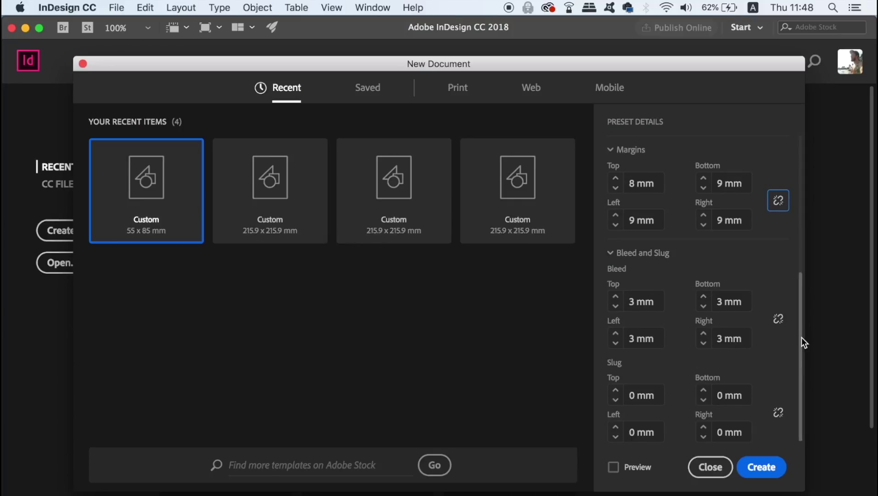
Turn on the preview of the new document, review the preset details and create the document
left_click(637, 466)
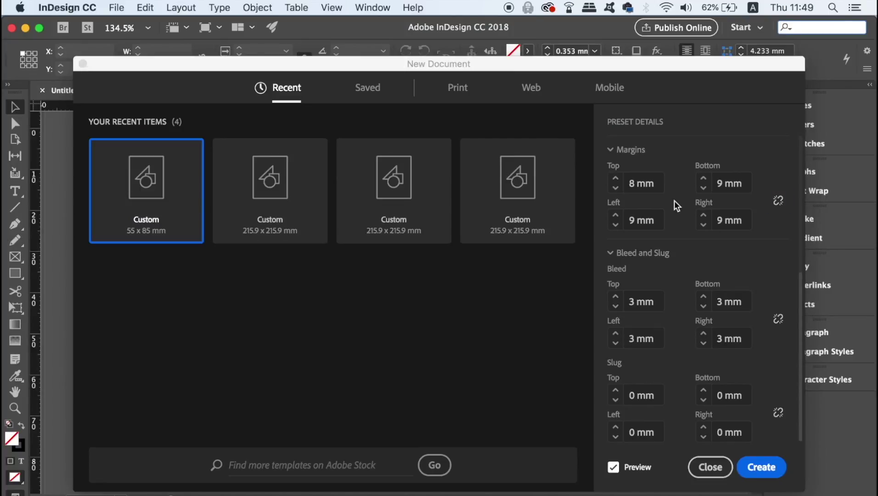
left_click_drag(570, 69, 588, 122)
scroll(816, 210, "up", 5)
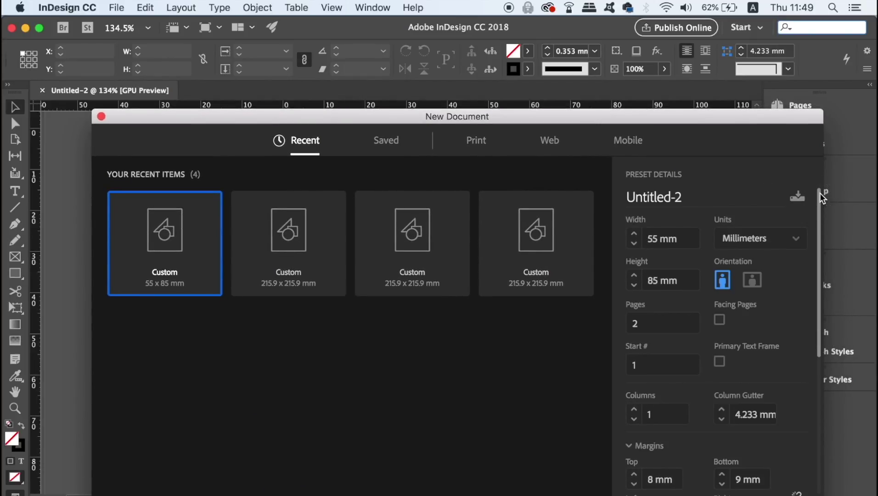
left_click_drag(709, 118, 700, 103)
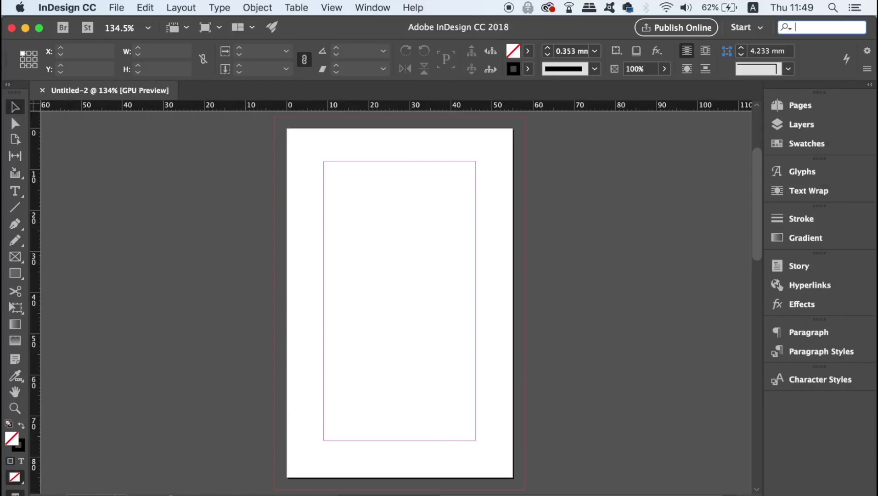
mouse_move(758, 192)
left_mouse_down()
mouse_move(794, 355)
mouse_move(763, 181)
mouse_move(763, 196)
left_mouse_up()
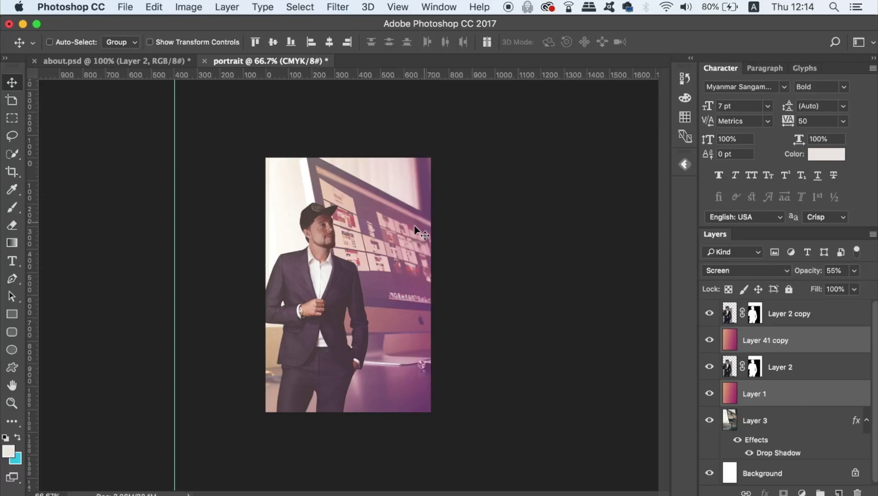
In Photoshop, start a new document measured in millimetres, 61 mm wide and 91 mm high
left_click(136, 5)
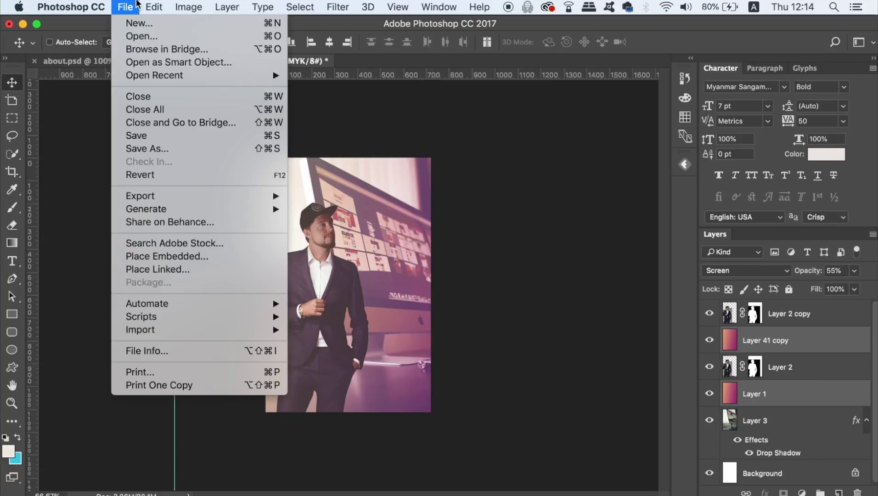
left_click(137, 23)
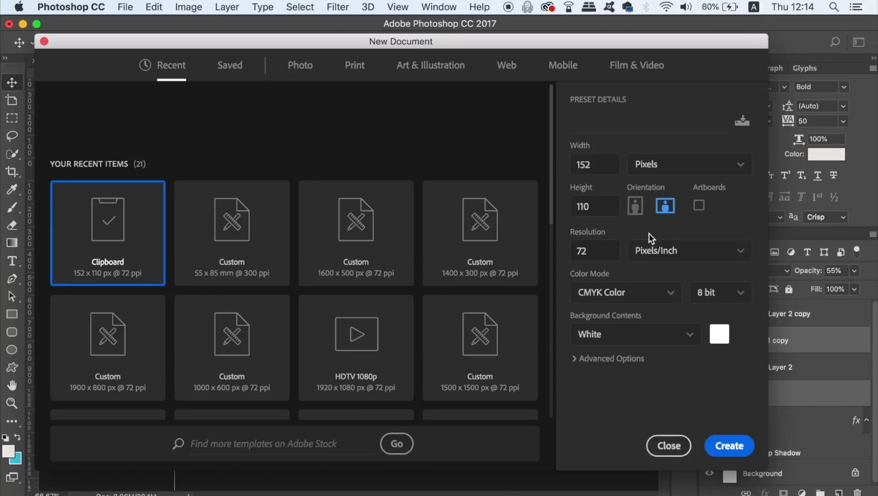
left_click(652, 167)
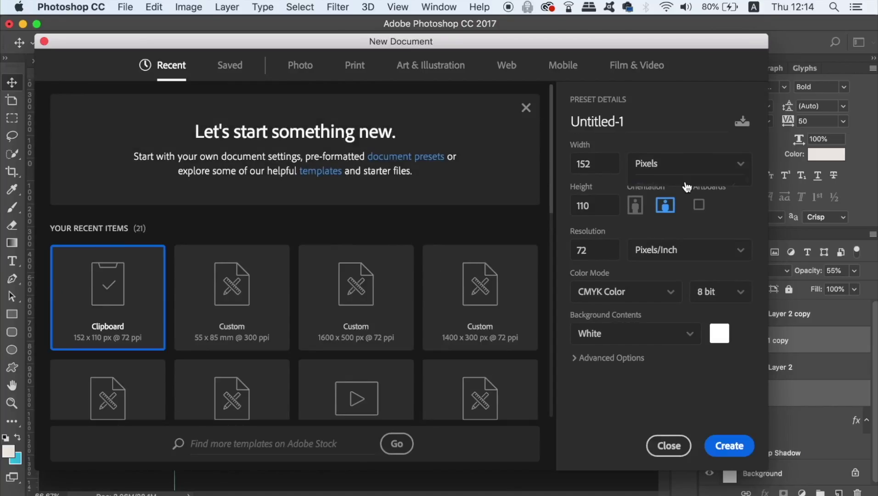
left_click(677, 259)
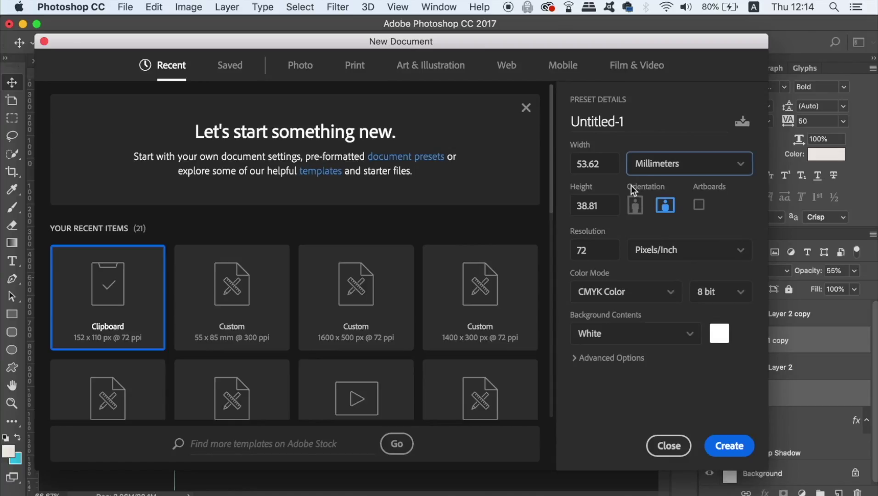
left_click(545, 164)
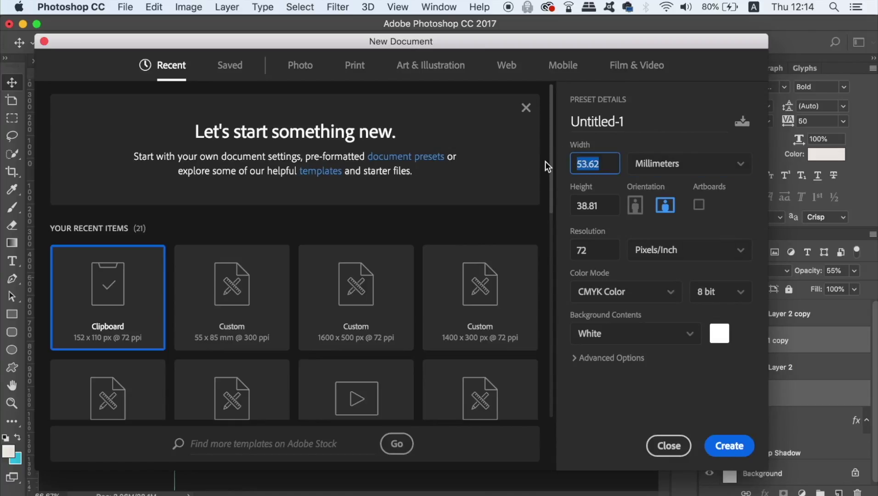
type("61")
key("Tab")
type("91")
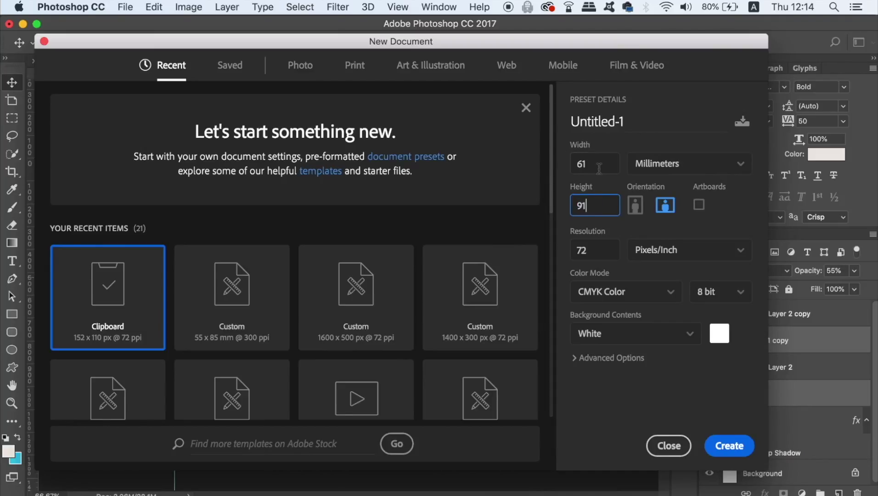
Set the new document's resolution to 300 pixels/inch and create it
left_click(565, 247)
type("300")
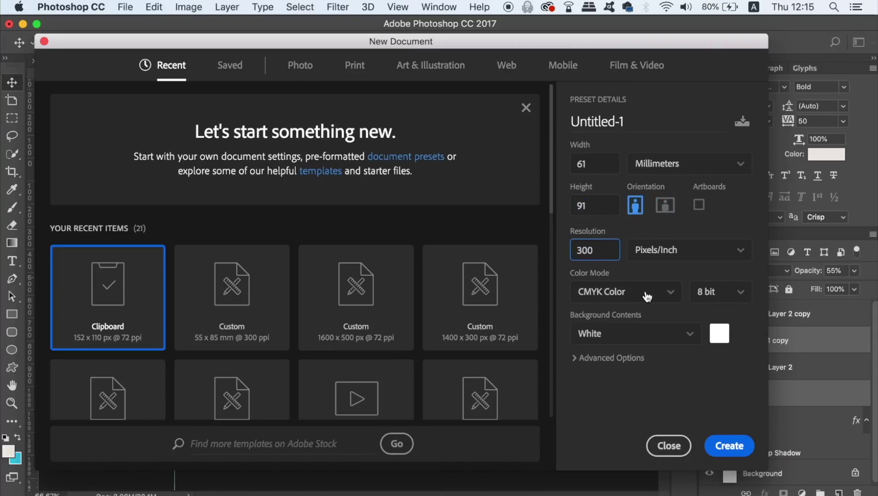
left_click(729, 445)
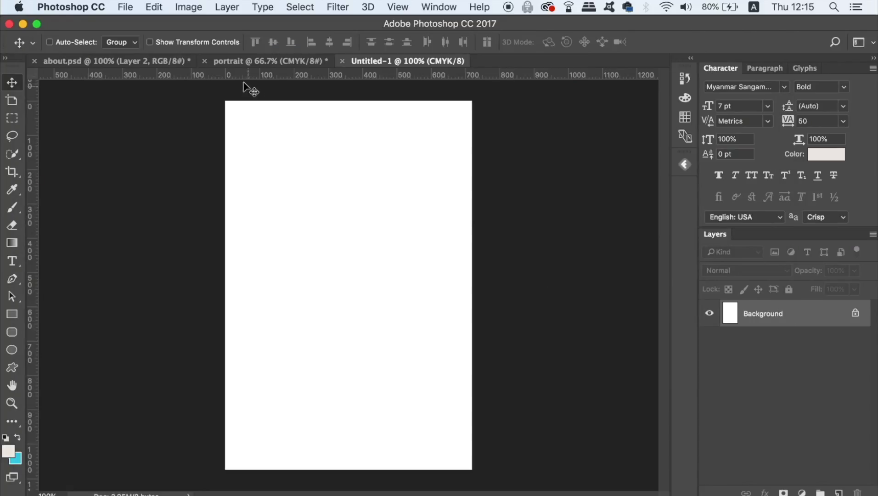
Turn on Auto-Select and bring all the artwork layers from the portrait document into the new 61 × 91 mm document
left_click(232, 62)
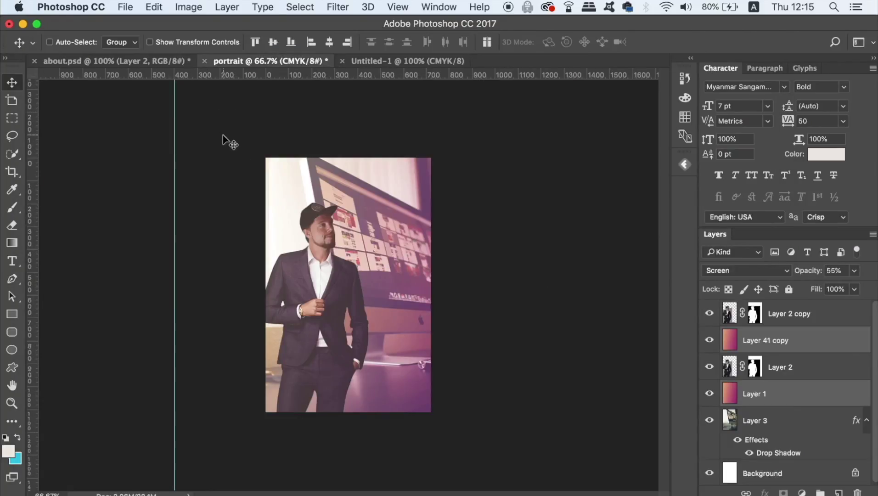
left_click(89, 46)
left_click_drag(237, 119, 462, 403)
left_click_drag(396, 332, 371, 315)
key("super+minus")
key("super+minus")
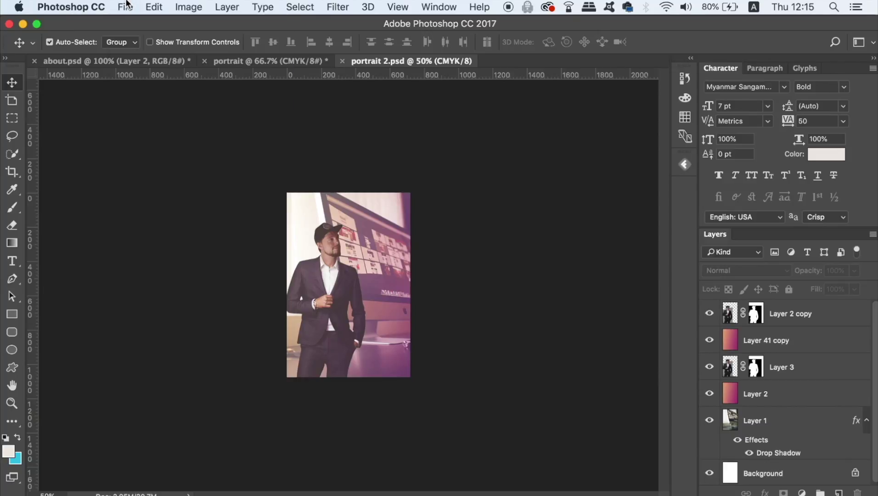
Save a JPEG copy of the artwork as portrait 2.jpg in the business card folder at Maximum quality, 12
left_click(125, 7)
left_click(176, 150)
left_click(368, 372)
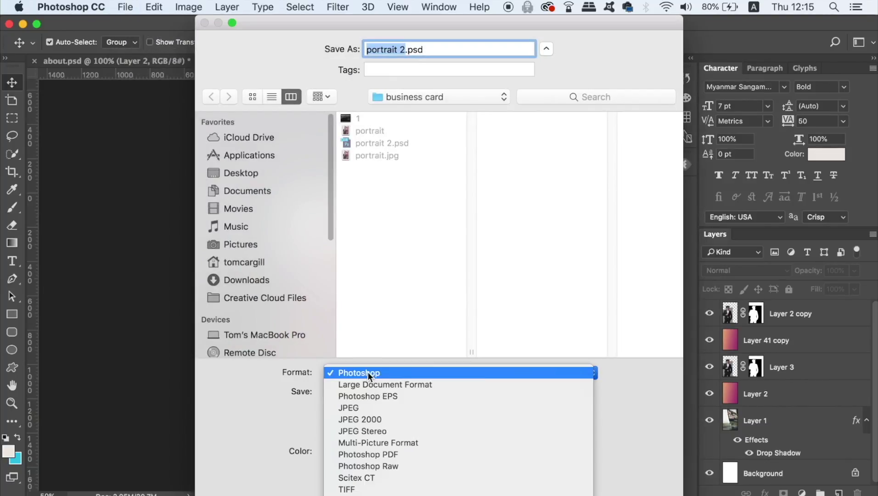
left_click(380, 409)
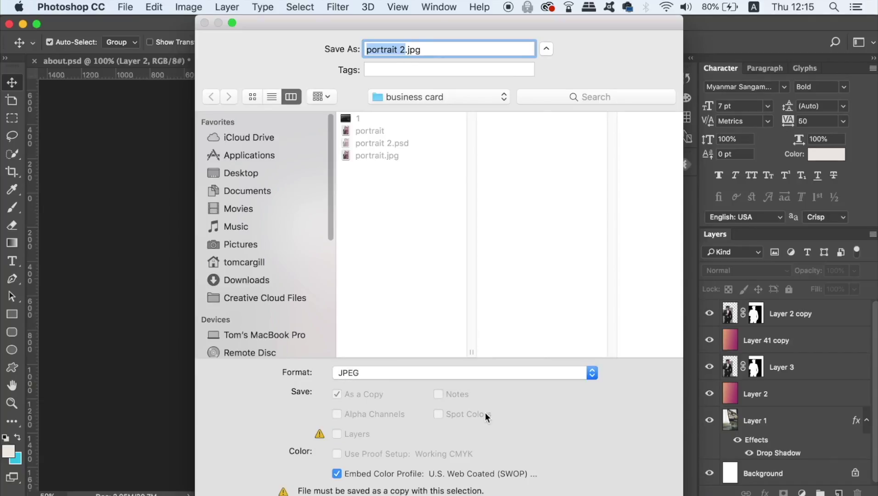
key("Return")
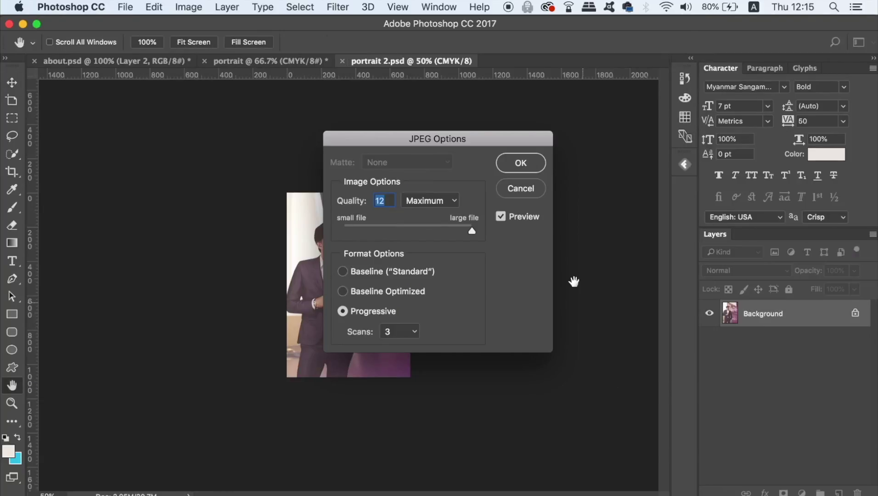
left_click(528, 172)
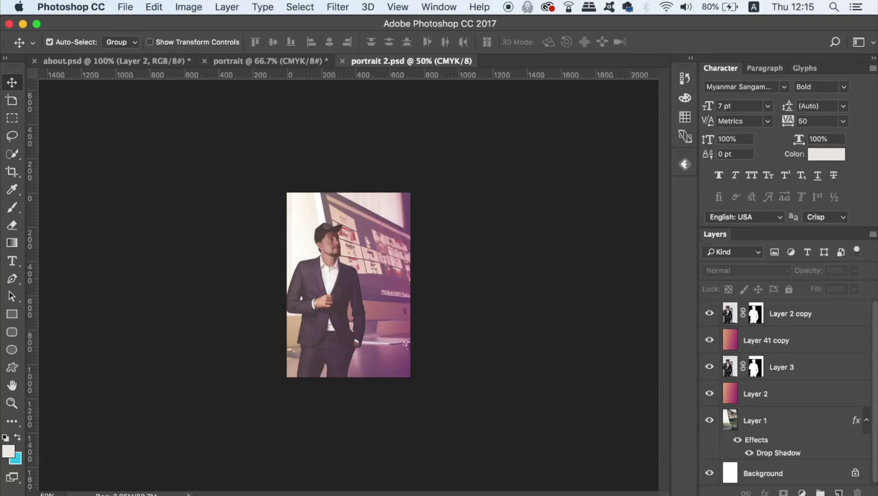
Switch to InDesign and draw a 61 × 91 mm rectangle frame covering the page out to the bleed edges
mouse_move(564, 487)
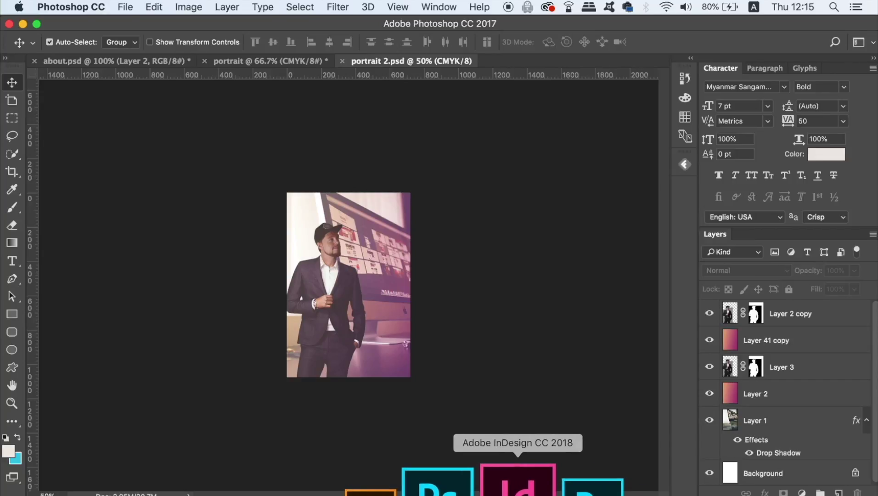
left_click(519, 482)
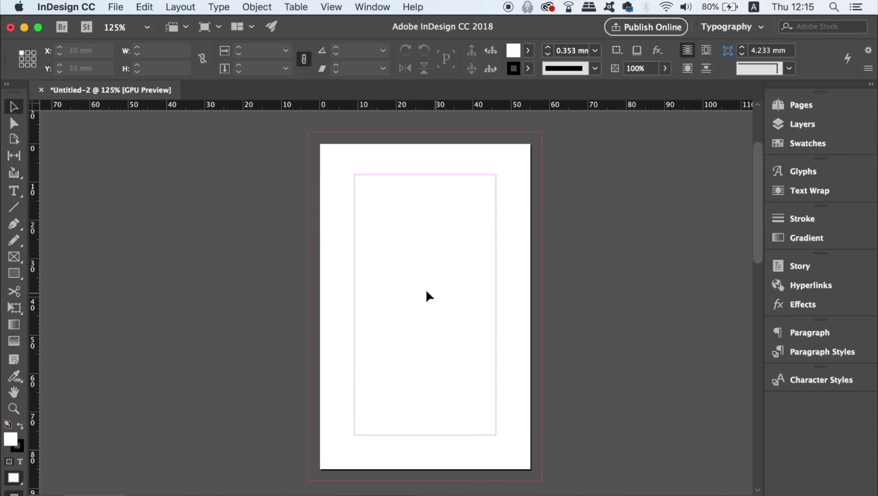
left_click(16, 258)
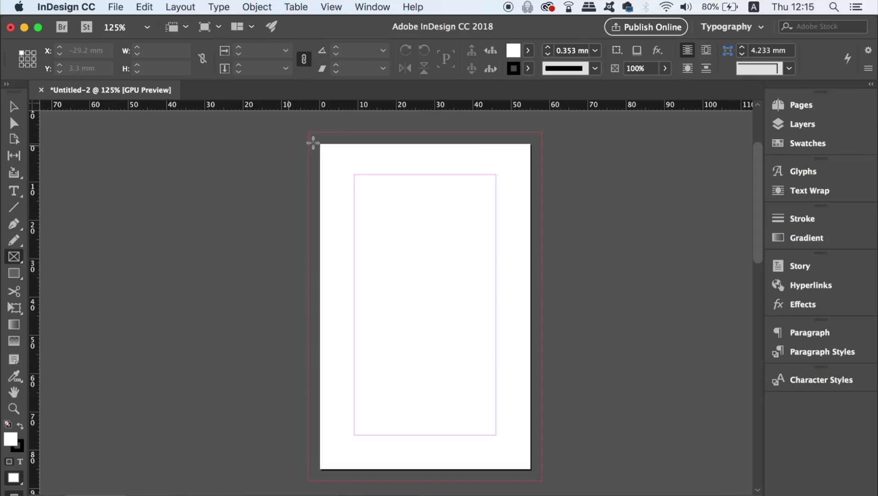
left_click_drag(308, 131, 542, 481)
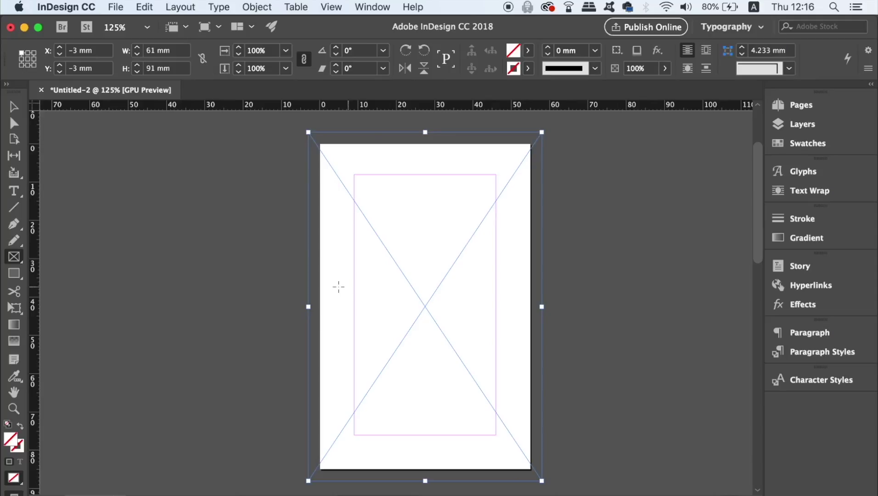
Place portrait 2.jpg into the full-bleed frame and deselect it
left_click(13, 108)
left_click(114, 7)
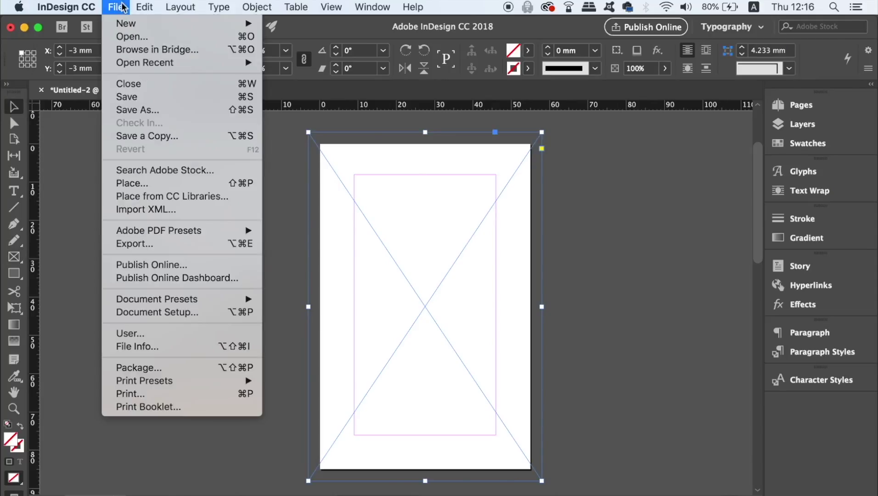
left_click(167, 184)
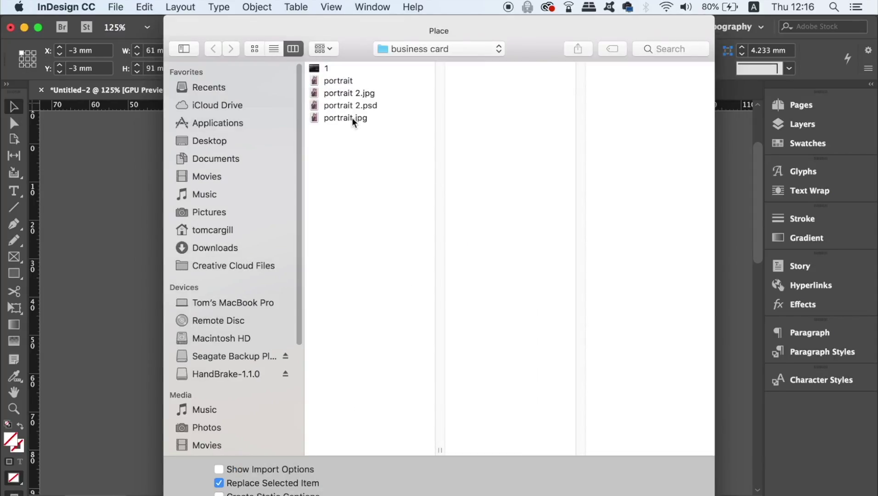
double_click(365, 95)
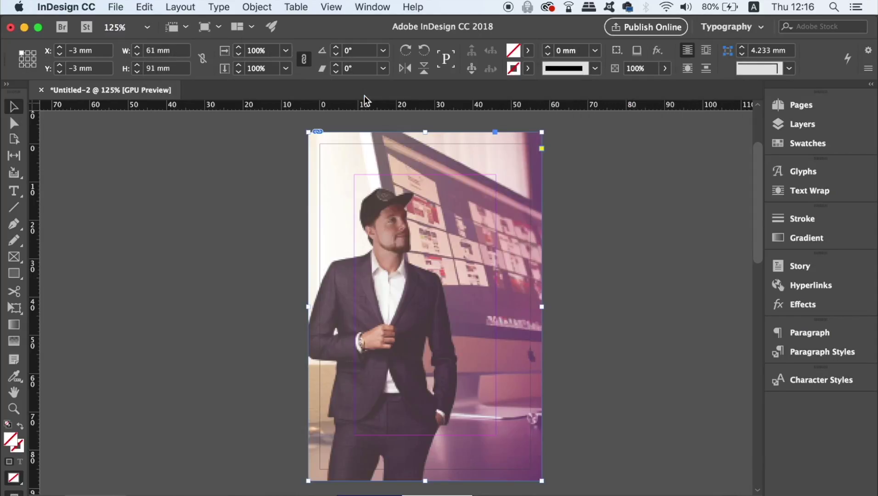
left_click(606, 210)
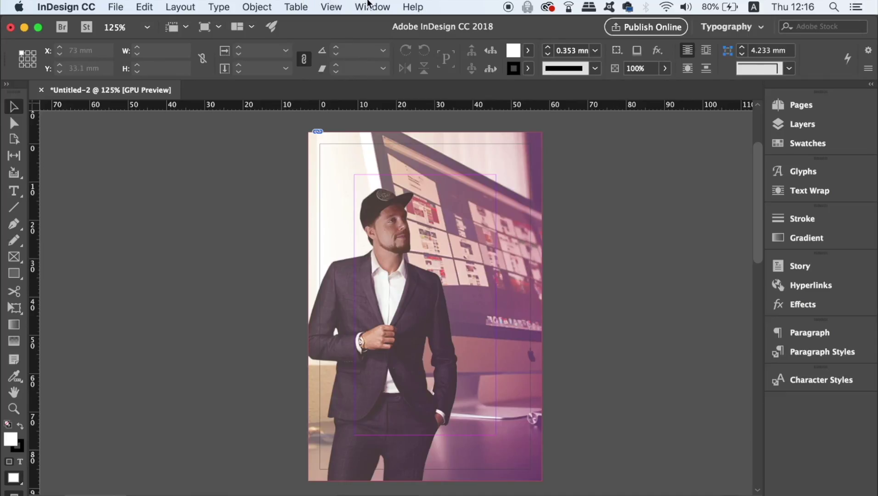
Check the document's display performance setting
left_click(331, 6)
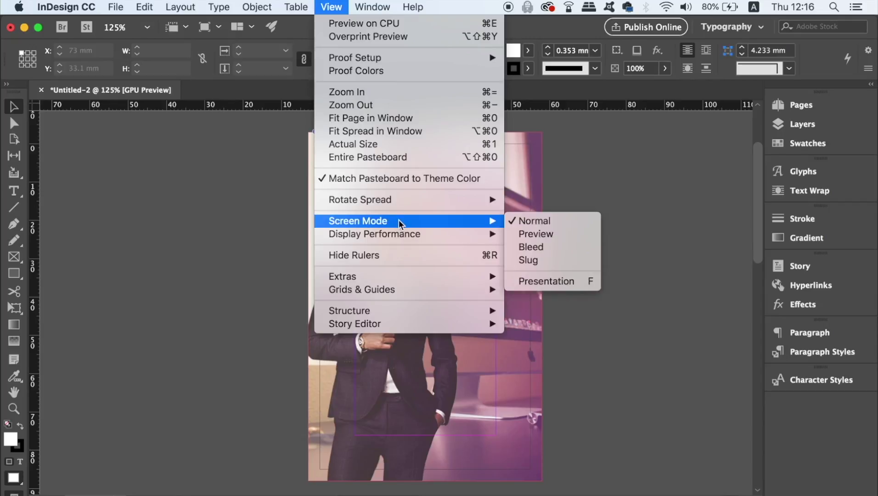
mouse_move(406, 241)
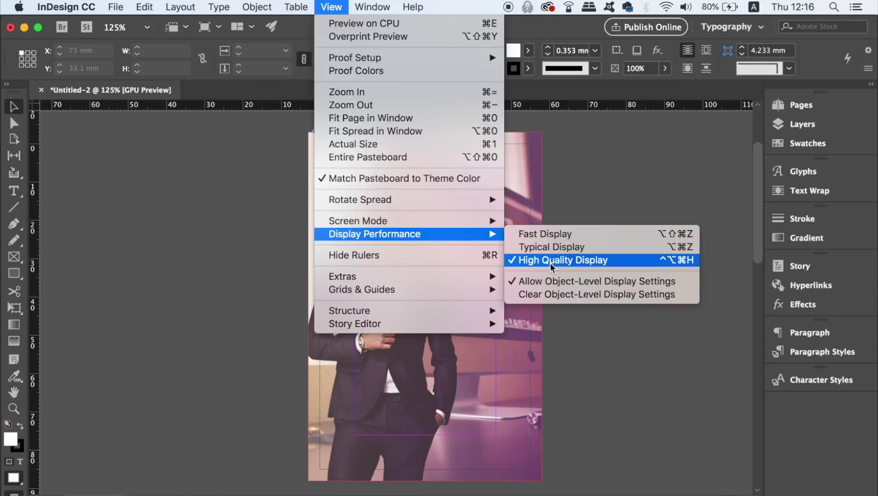
left_click(612, 195)
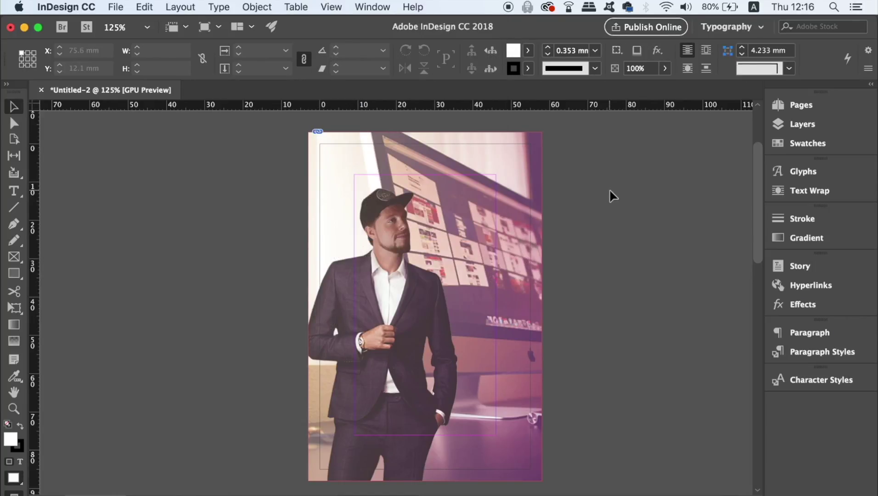
Add a text frame about 37.5 × 36 mm over the portrait containing the name in large white capitals and a period
left_click(20, 192)
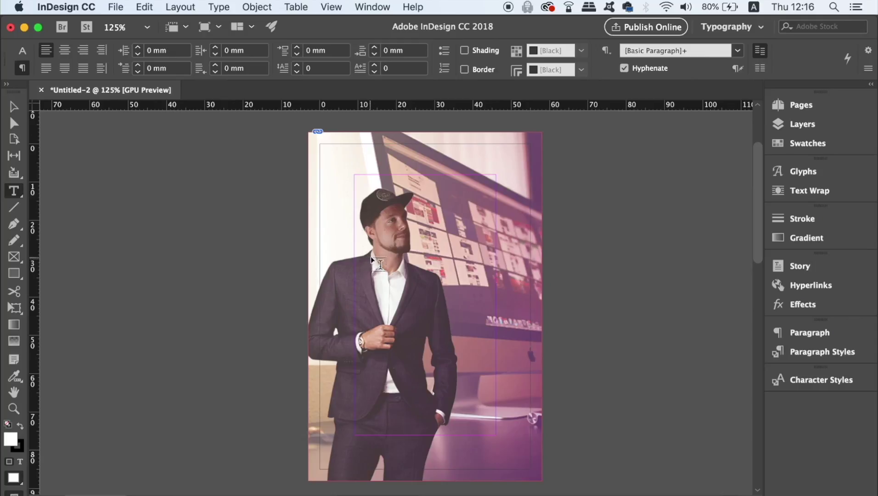
left_click_drag(372, 255, 486, 370)
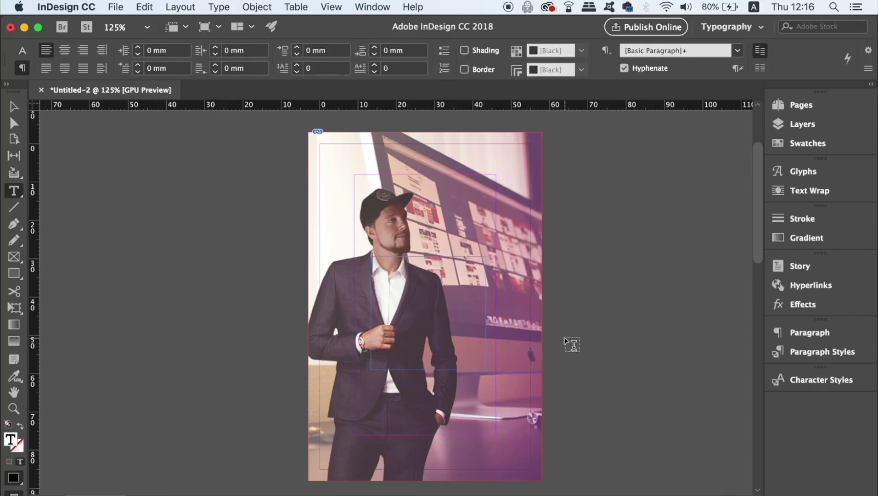
left_click(13, 107)
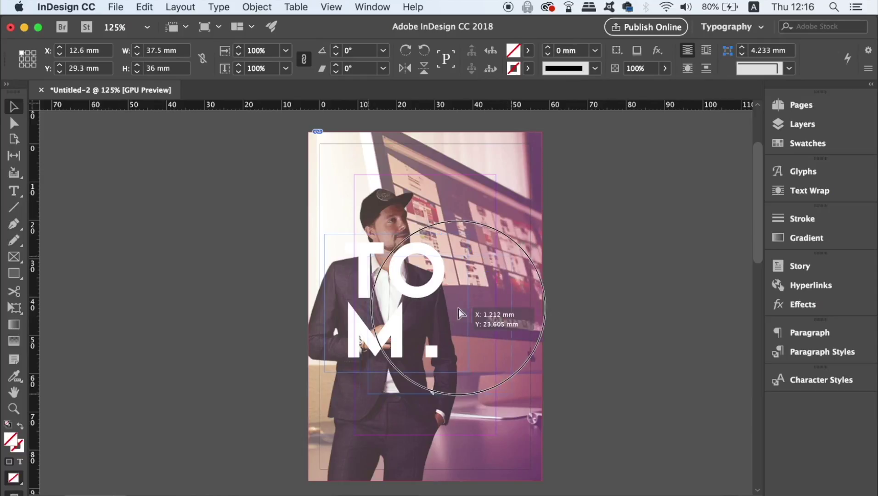
Move the white name frame onto the lower part of the portrait, to about X 9.4 mm, Y 46.5 mm, and copy it
left_click_drag(473, 305, 447, 294)
scroll(579, 234, "down", 3)
left_click_drag(464, 209, 492, 320)
key("super+minus")
key("super+minus")
left_click(597, 331)
key("Right")
key("Right")
key("Right")
key("Right")
key("Right")
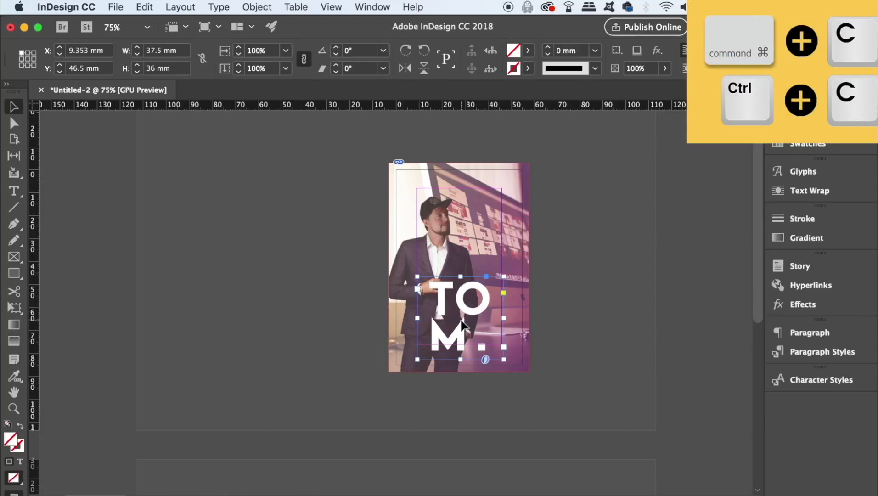
Shift the name frame slightly lower to Y 49 mm, nudge it toward the card's right edge, and deselect it
left_click(653, 345)
left_click_drag(571, 312, 592, 285)
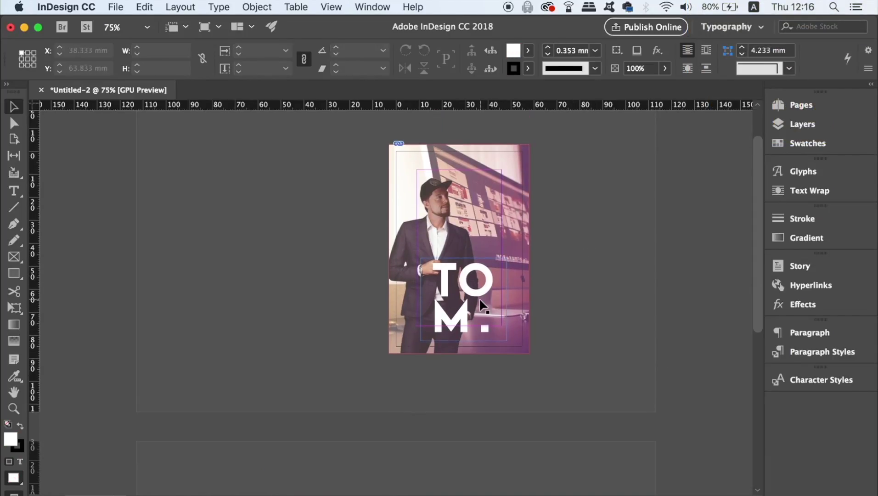
left_click_drag(480, 304, 481, 309)
key("Right")
key("Right")
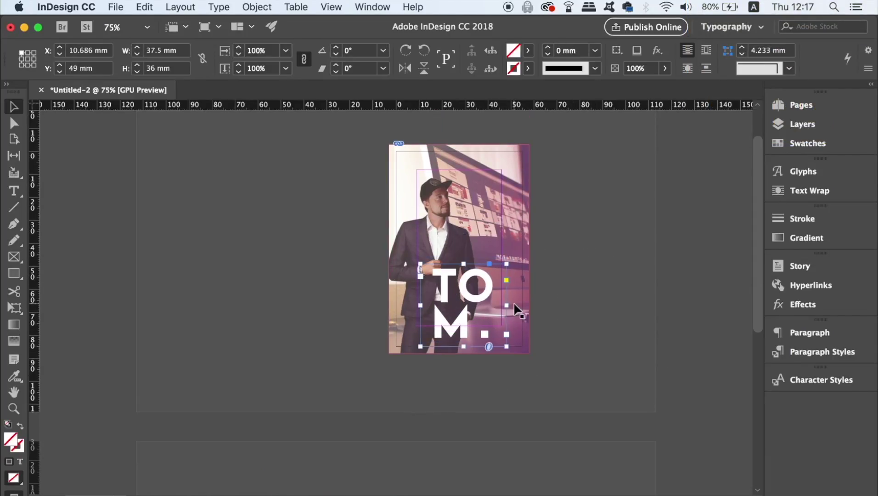
left_click(571, 340)
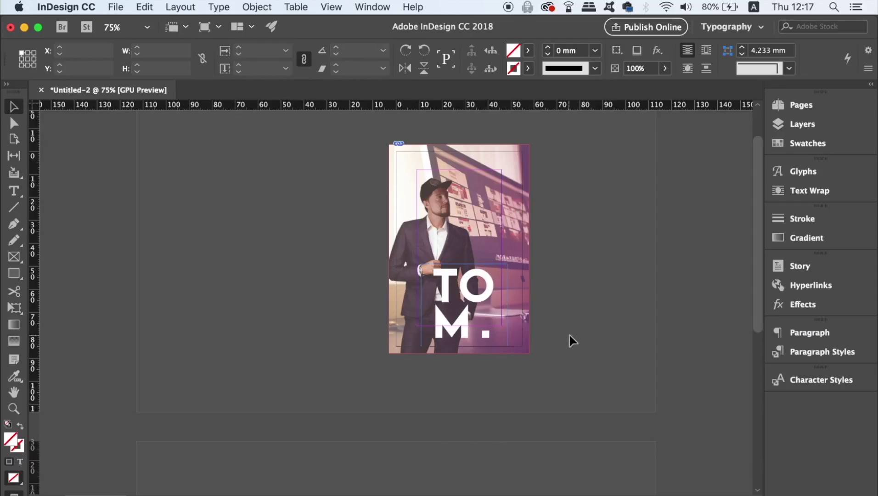
Draw a 61 × 91 mm rectangle covering the blank second page out to its bleed edges
key("super+minus")
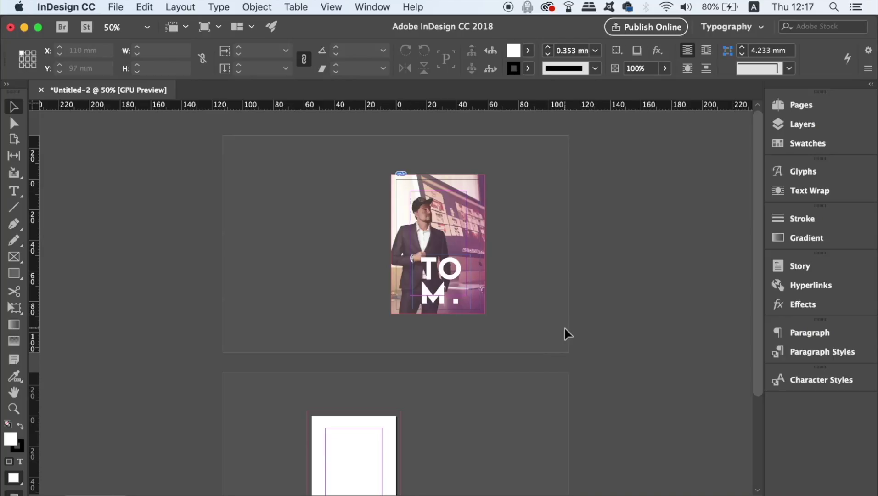
left_click_drag(409, 341, 405, 210)
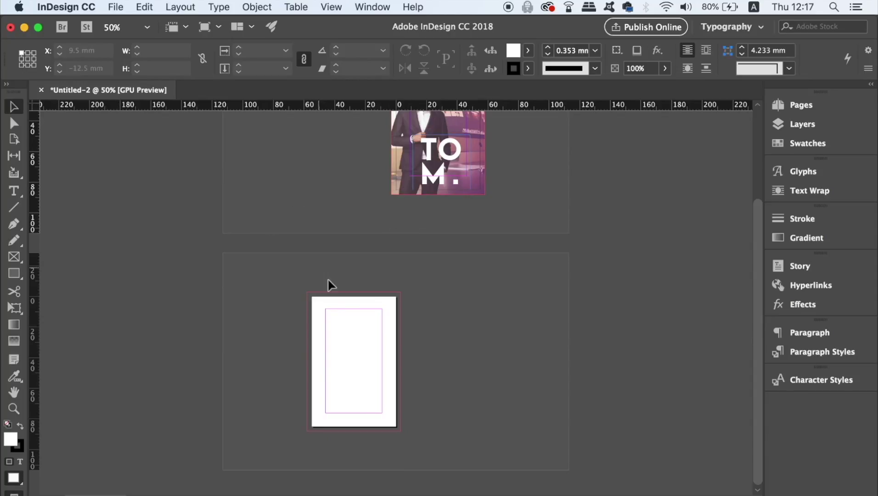
key("super+equal")
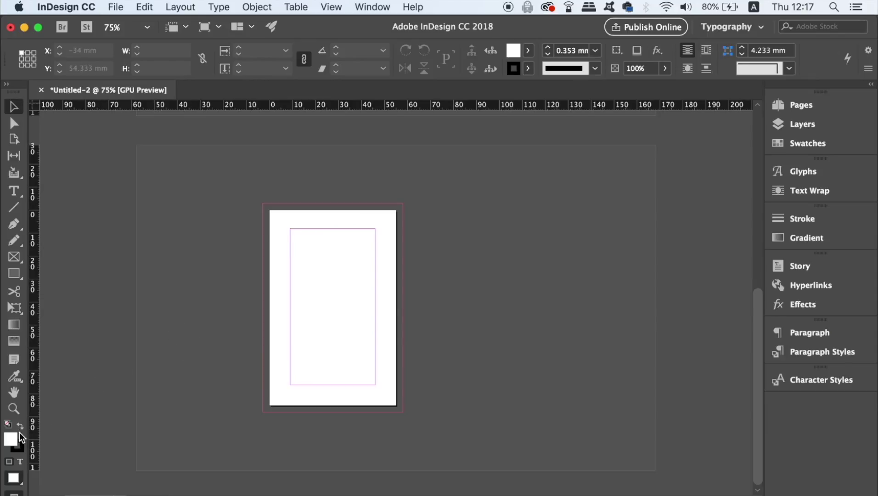
left_click(14, 273)
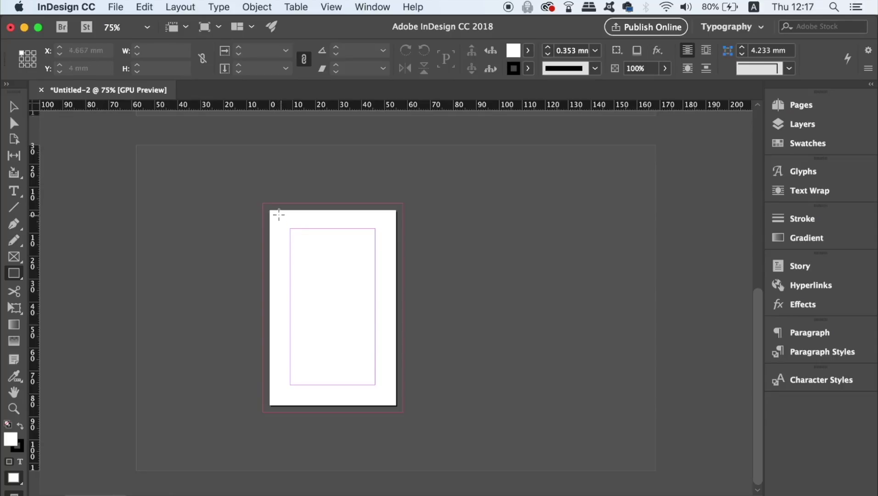
left_click_drag(261, 202, 403, 412)
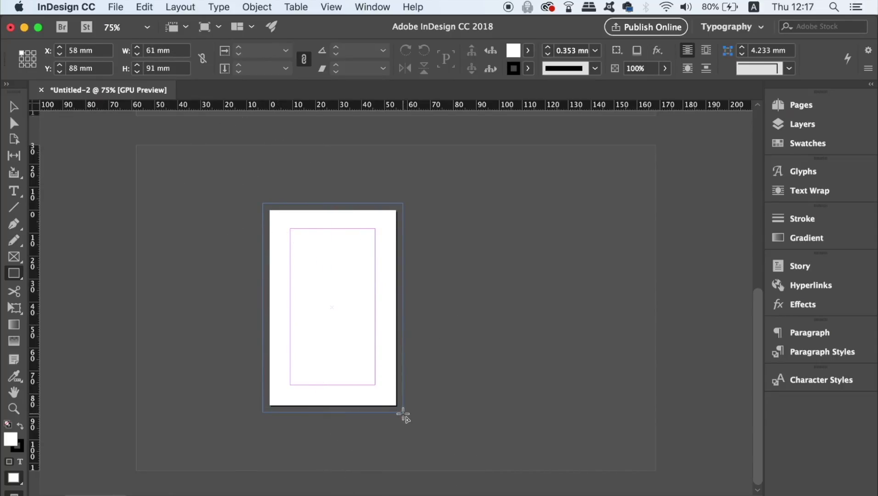
Remove the second-page rectangle's stroke and make its fill white by setting K to 0%
left_click(18, 450)
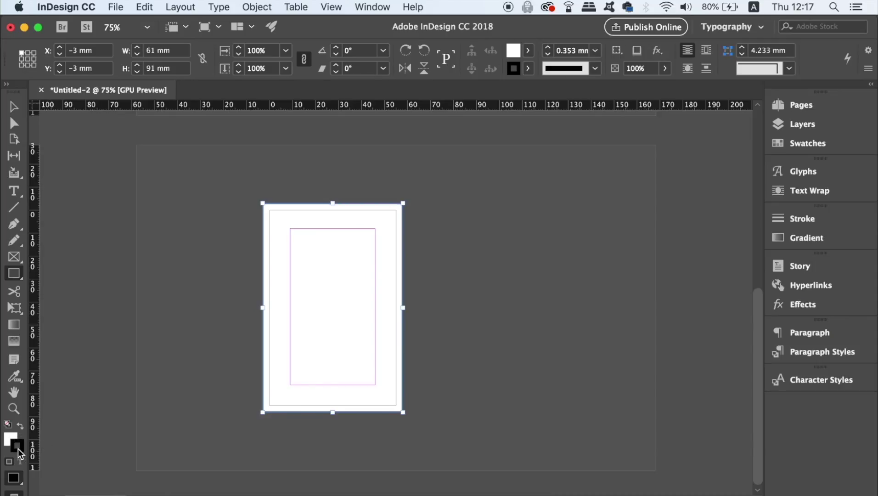
left_click(8, 424)
left_click(20, 426)
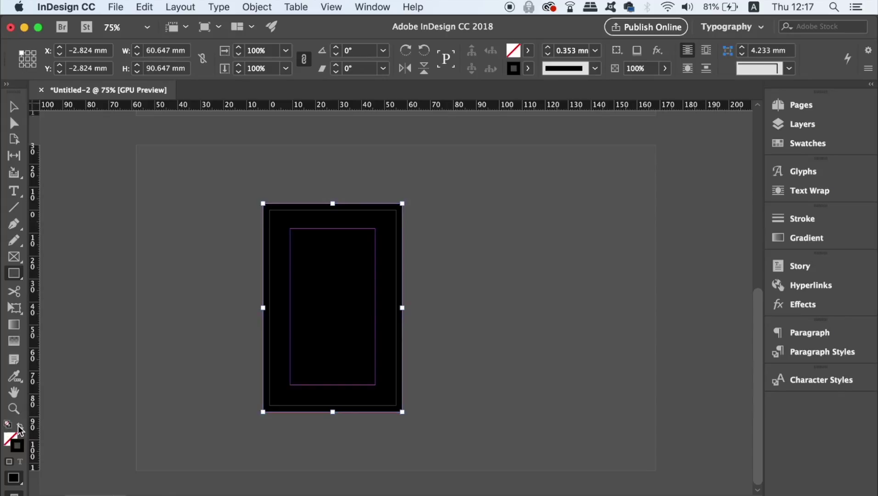
double_click(11, 438)
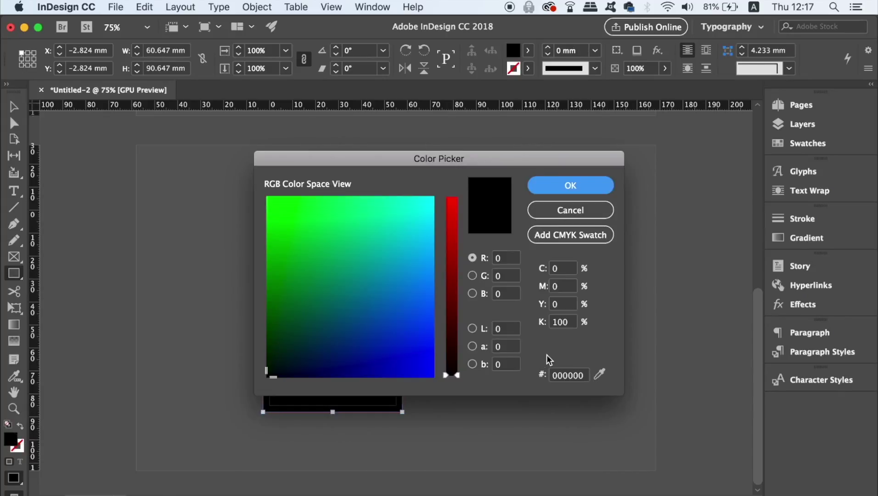
double_click(573, 321)
type("0")
key("Return")
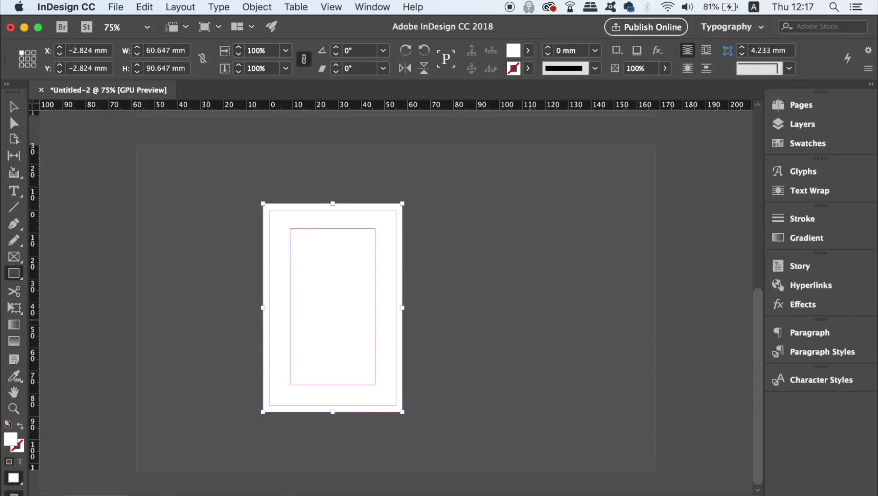
Lock the white background rectangle and deselect it
left_click(14, 106)
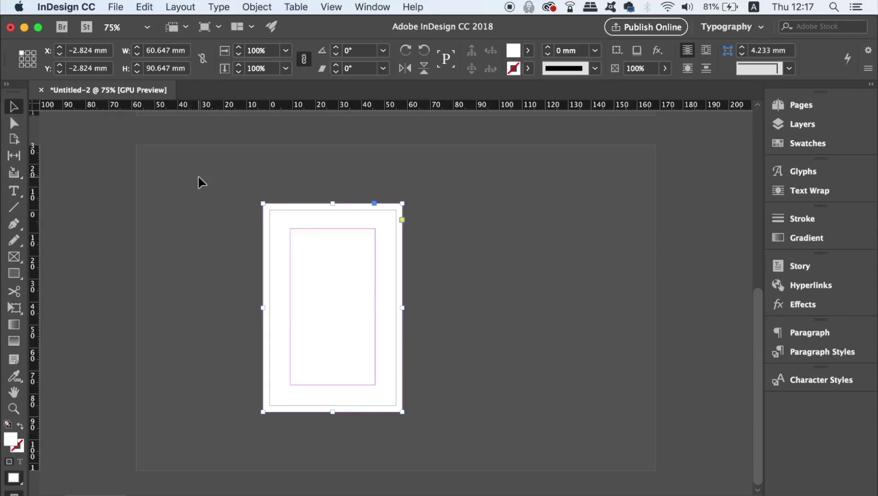
left_click(192, 7)
mouse_move(255, 7)
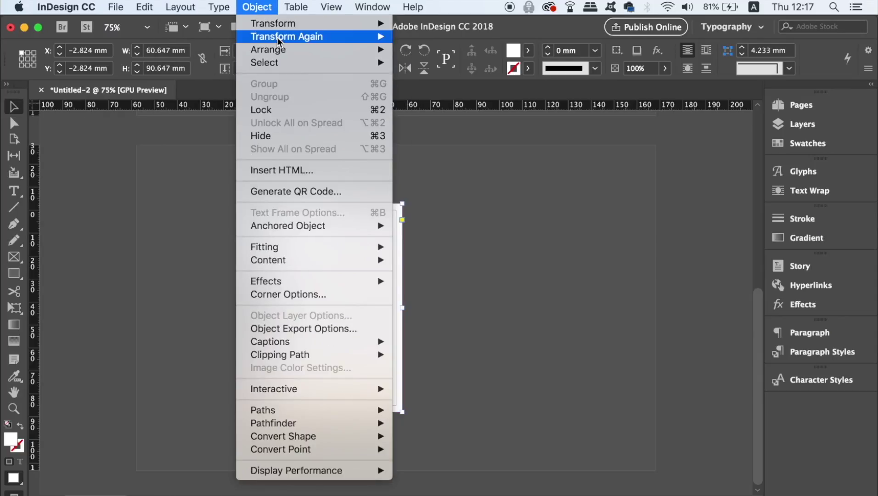
left_click(283, 111)
left_click(434, 223)
Paste the copied name text frame onto the white second page
key("super+equal")
key("super+equal")
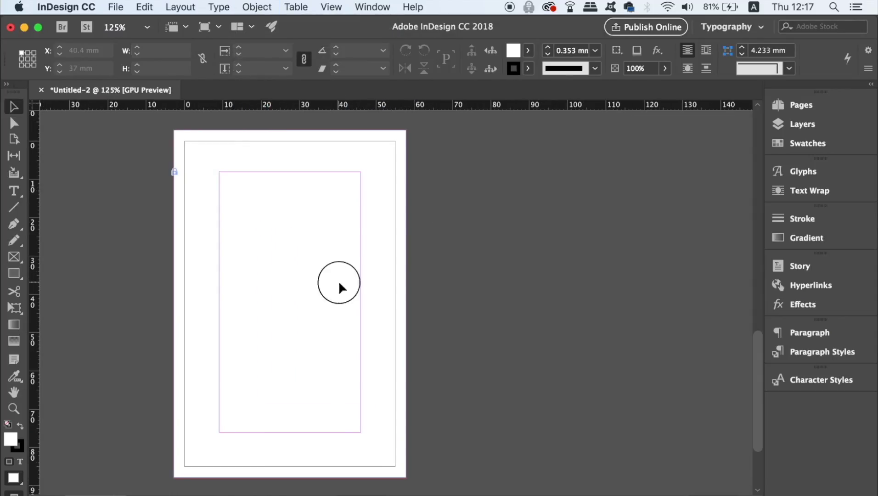
left_click_drag(339, 281, 383, 284)
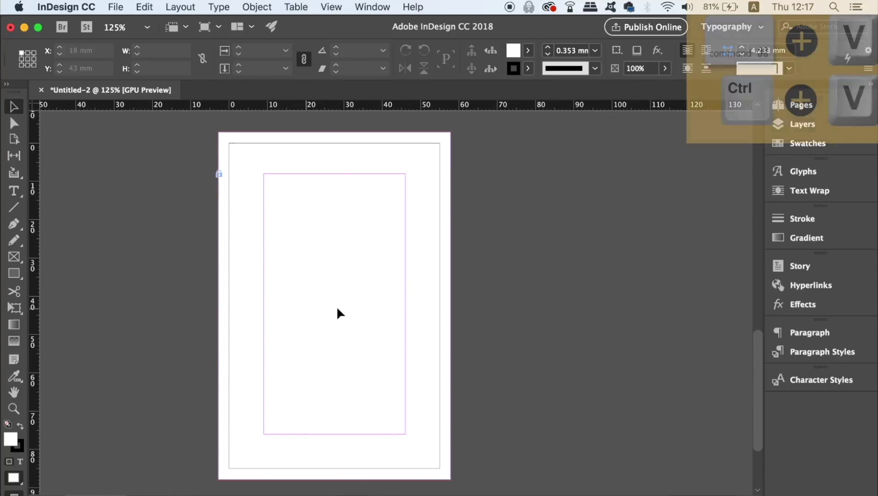
key("super+v")
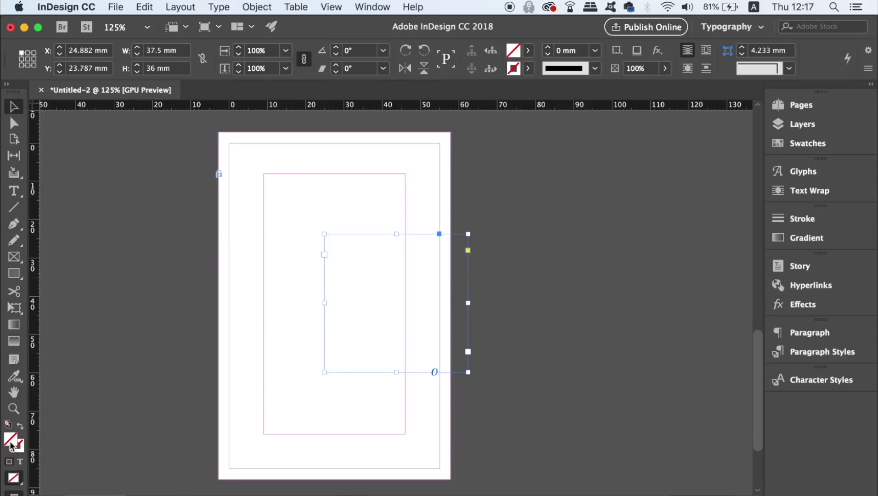
Color the pasted name text black with K 100%
left_click(14, 191)
left_click_drag(453, 347, 282, 239)
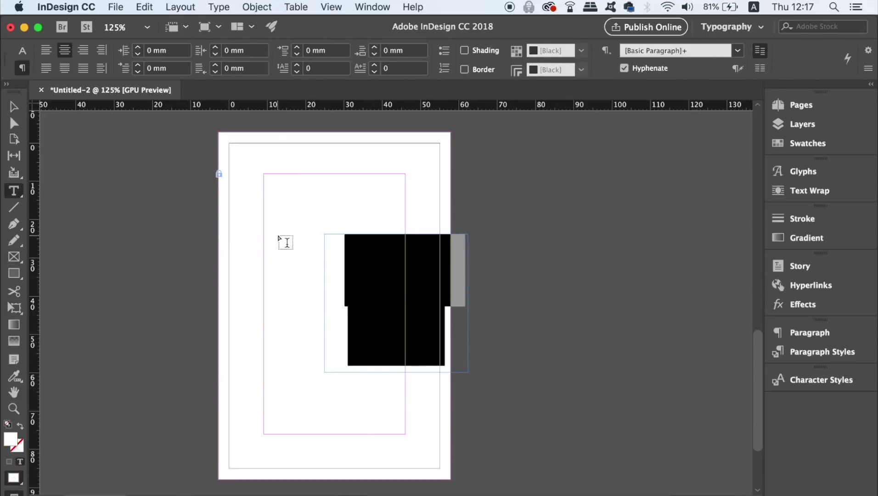
left_click(17, 440)
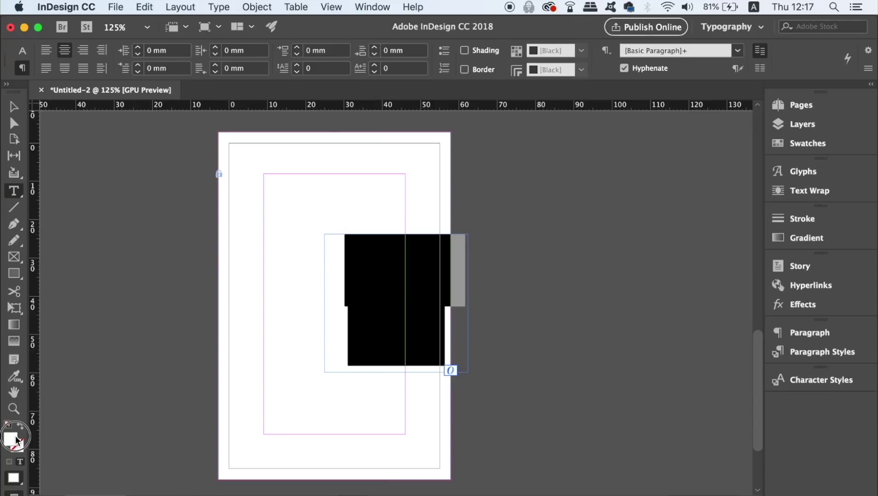
left_click(551, 323)
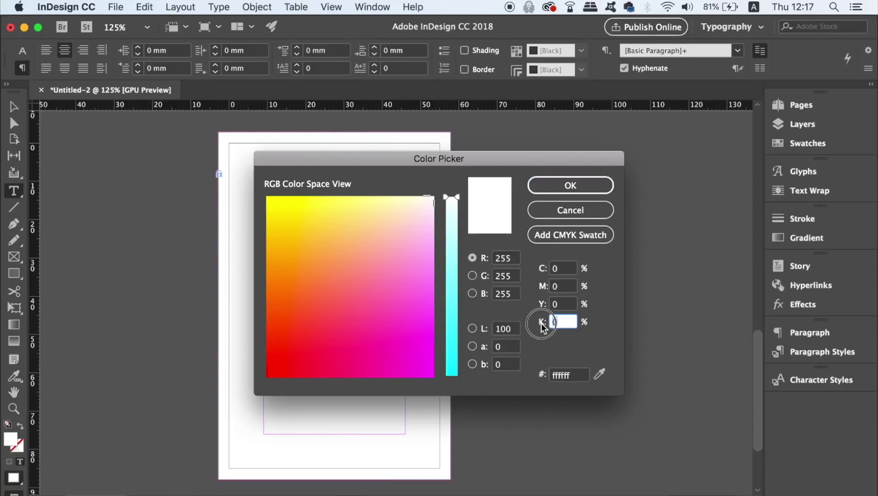
type("100")
key("Return")
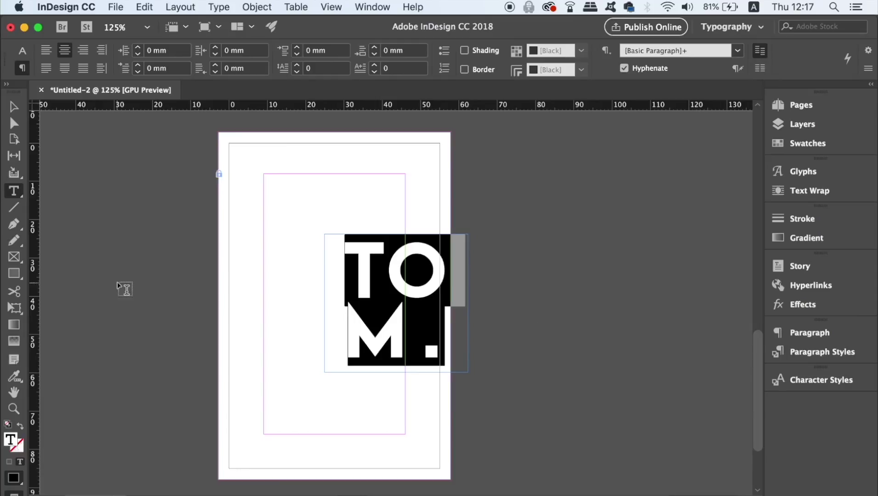
Shorten the pasted name to its initial and period, leaving no space between them: "T."
left_click(405, 343)
key("BackSpace")
key("BackSpace")
key("BackSpace")
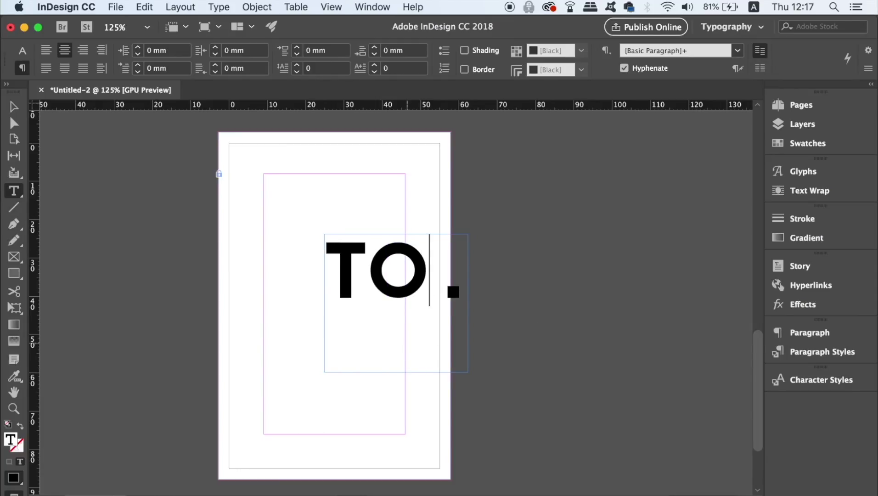
key("Right")
key("Left")
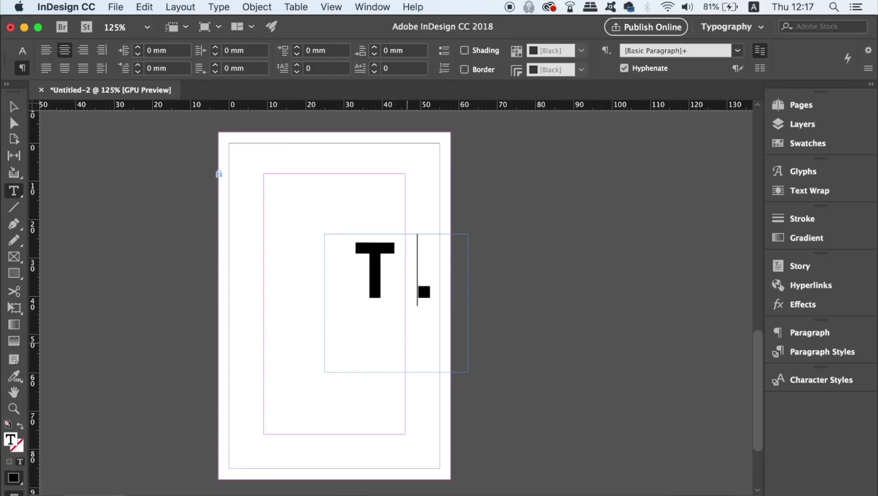
key("BackSpace")
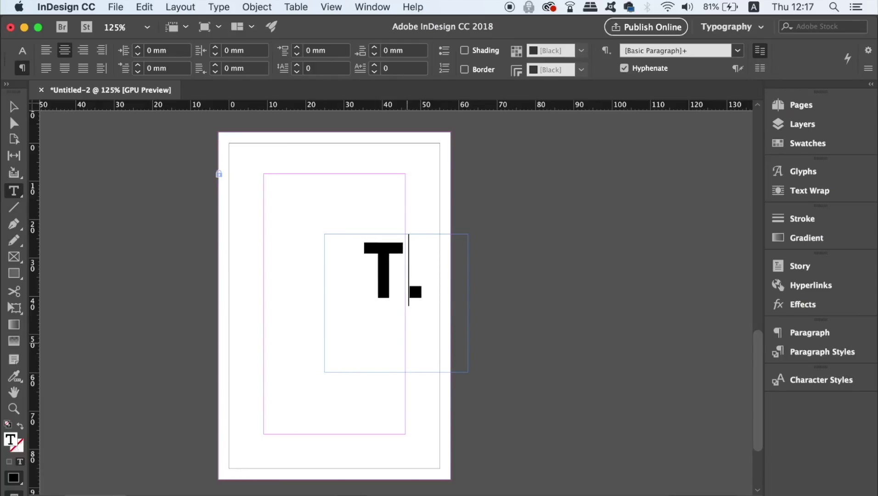
Reposition and resize the T. frame to about 52.1 × 27.8 mm, horizontally centered on the card at Y 28.6 mm
left_click(16, 107)
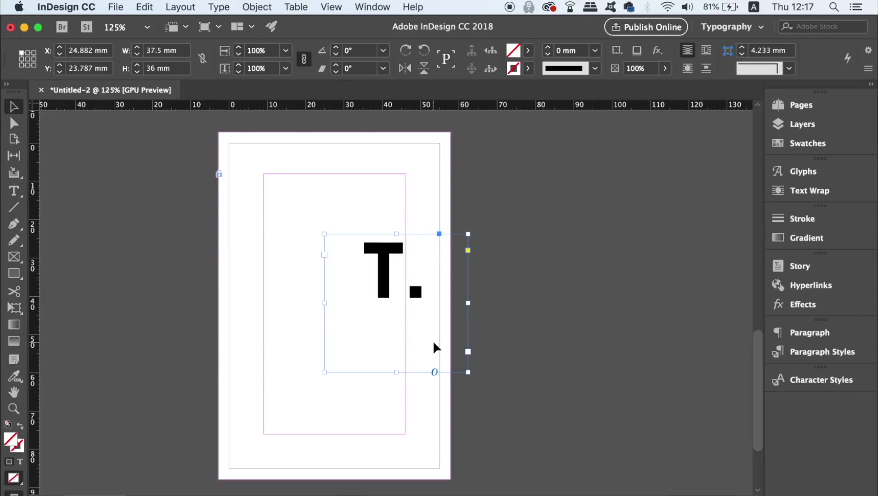
left_click_drag(399, 372, 345, 332)
left_click_drag(407, 267, 434, 253)
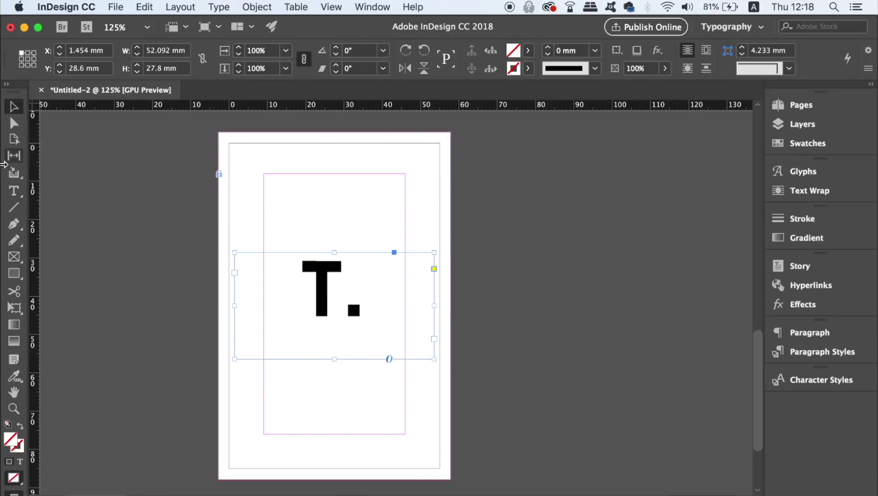
Enlarge the T. text to a font size of 87 pt
left_click(14, 190)
left_click_drag(389, 310, 300, 309)
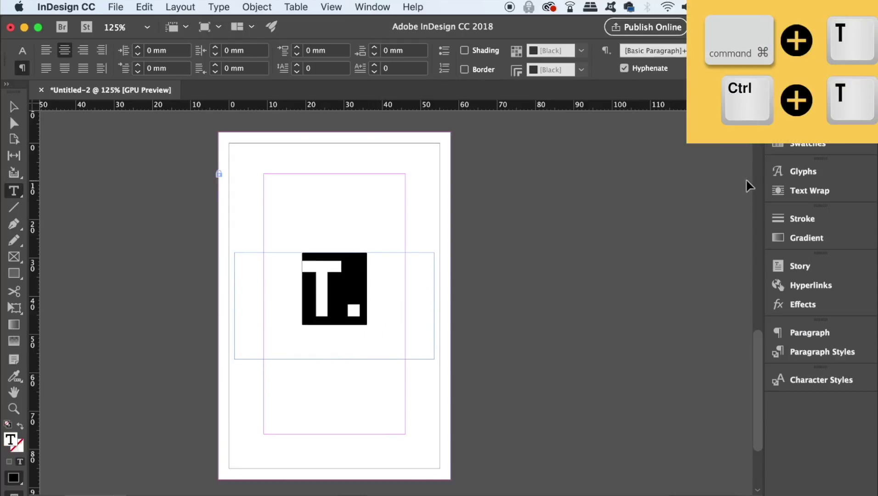
key("super+t")
left_click(615, 219)
left_click(615, 219)
left_click(614, 220)
left_click(614, 219)
left_click(614, 219)
left_click(615, 220)
left_click(615, 219)
left_click(615, 219)
left_click(614, 219)
left_click(614, 219)
left_click(615, 220)
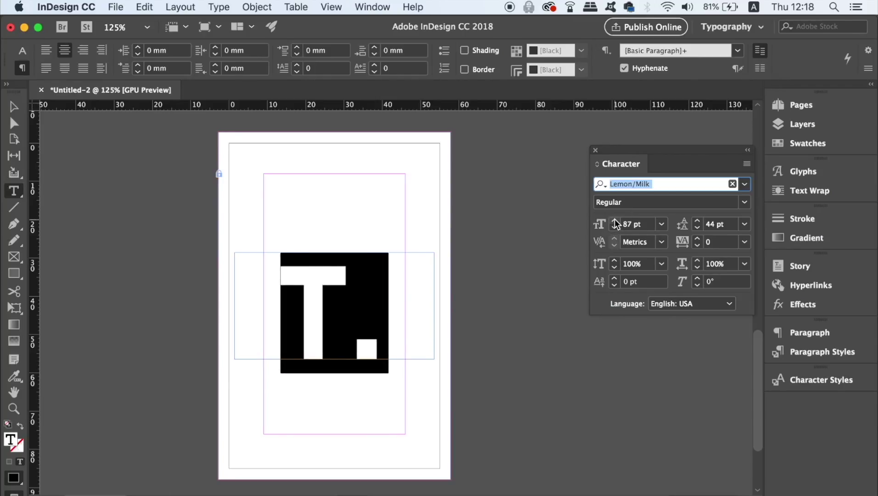
Move the enlarged T. frame to the upper part of the card, centered horizontally at X 1.454 mm, Y 6.6 mm
left_click(17, 108)
left_click_drag(404, 305, 410, 295)
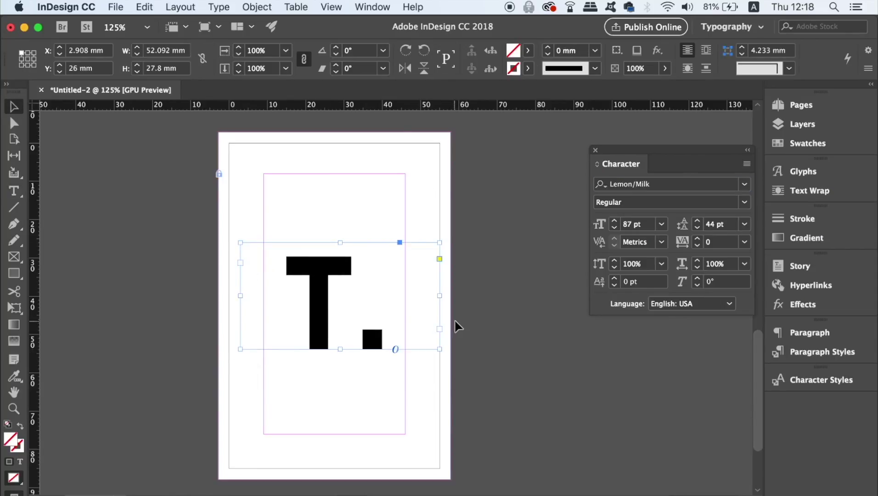
left_click_drag(321, 313, 325, 258)
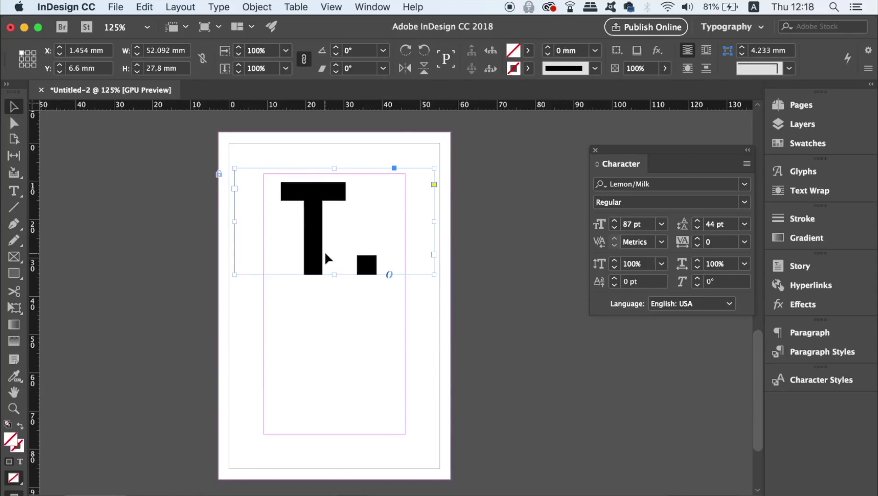
Convert the T. monogram text to outlines
left_click(257, 6)
mouse_move(218, 6)
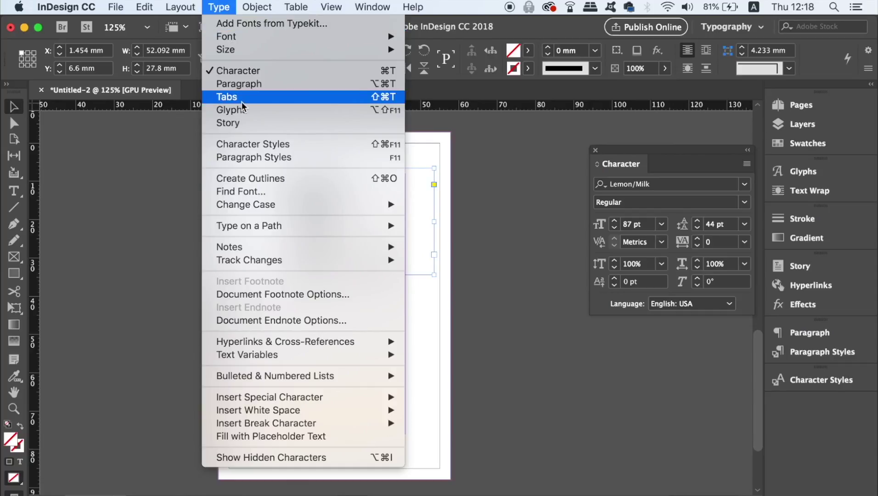
left_click(274, 178)
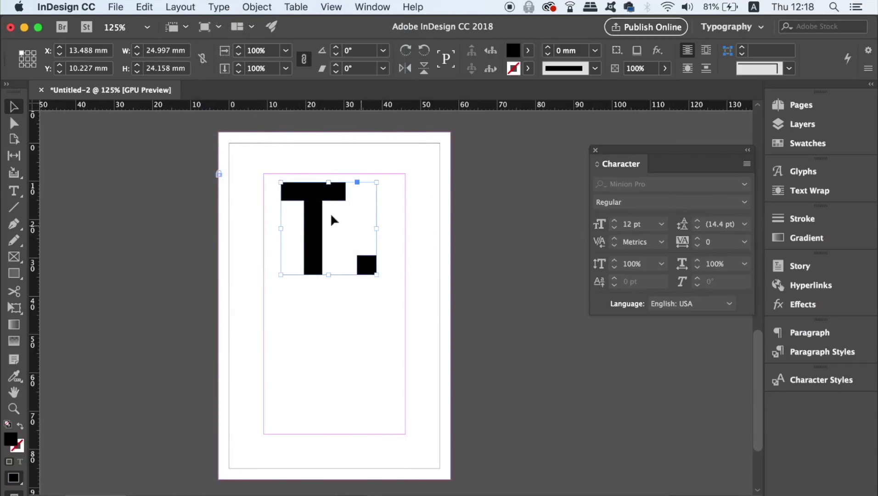
Place the image portrait 2.jpg inside the outlined T. monogram
left_click(116, 7)
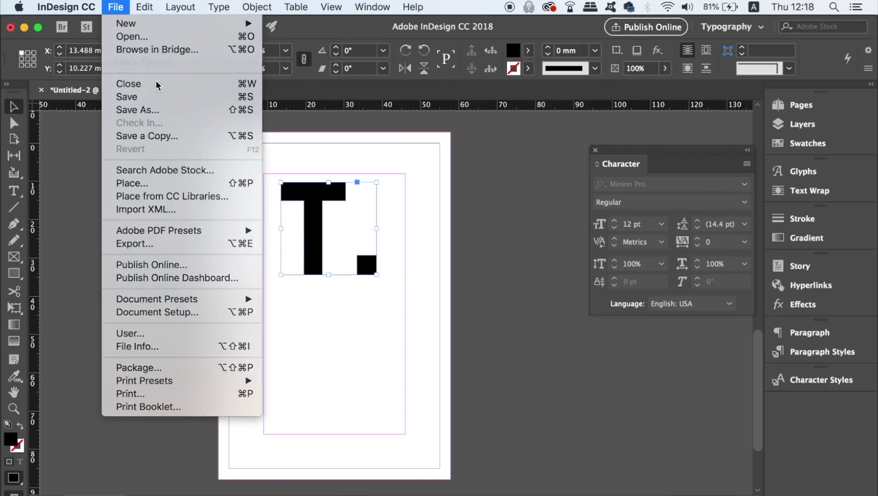
left_click(179, 184)
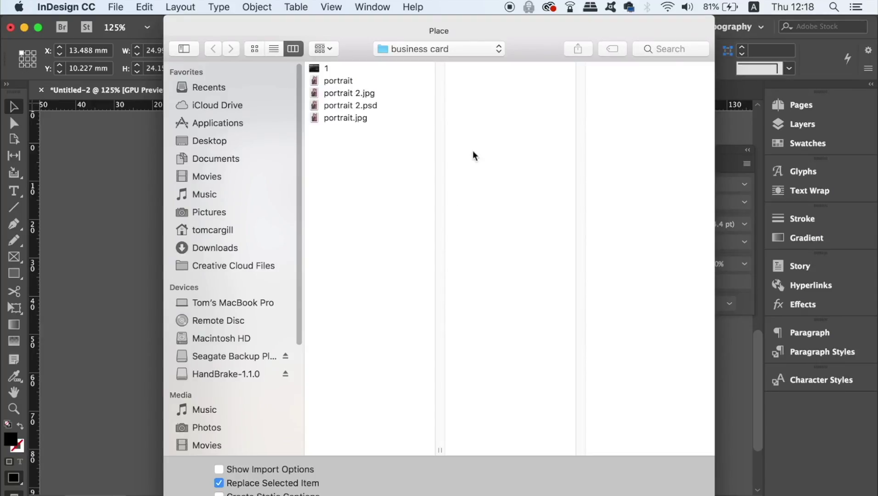
left_click(367, 93)
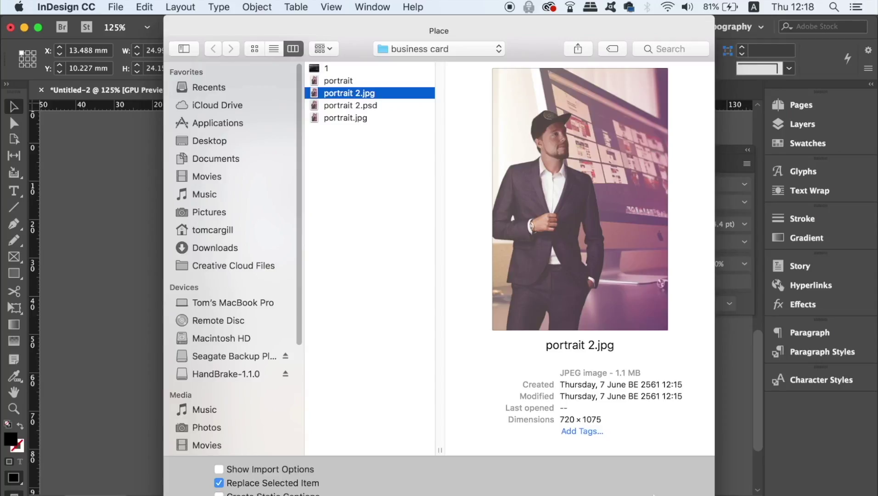
key("Return")
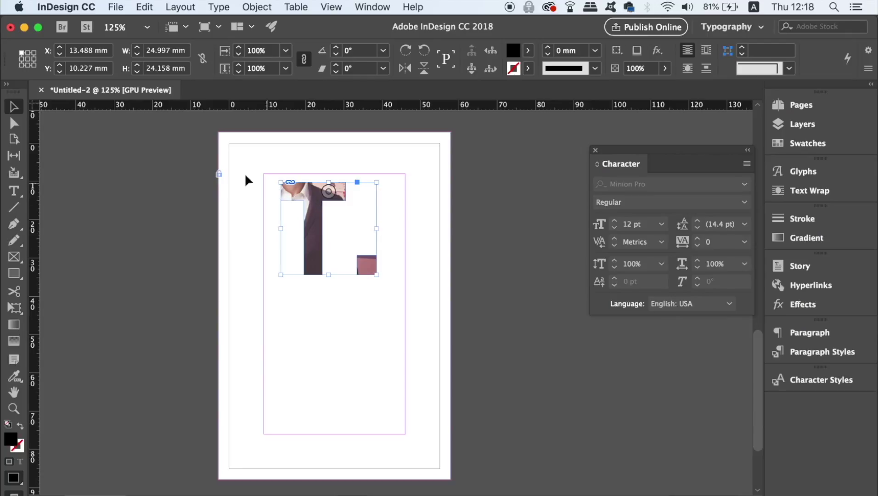
Shrink the portrait inside the T. outlines to roughly half size and reposition it so the man's face shows in the T's stem
left_click(328, 194)
left_click_drag(327, 199, 343, 162)
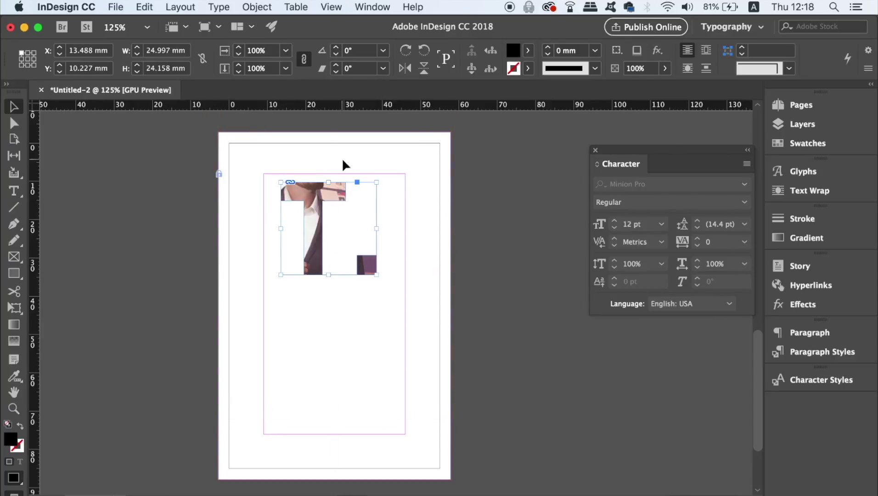
left_click(14, 124)
left_click(314, 212)
left_click_drag(314, 212, 307, 193)
left_click_drag(316, 238, 321, 193)
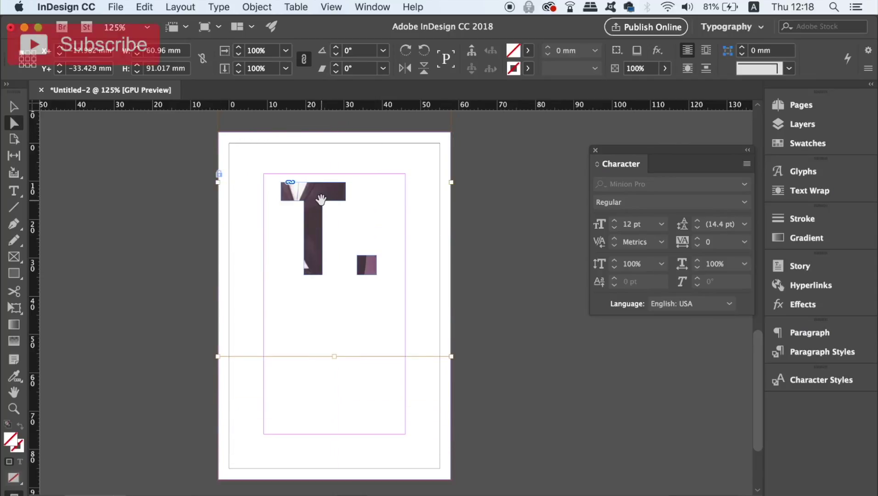
left_click_drag(314, 225, 337, 301)
left_click_drag(508, 438, 338, 285)
left_click_drag(320, 200, 310, 253)
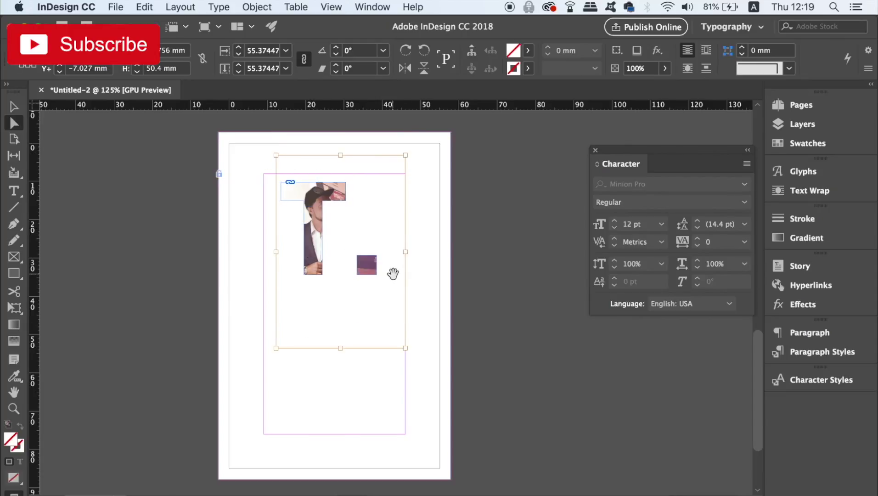
left_click_drag(399, 342, 396, 312)
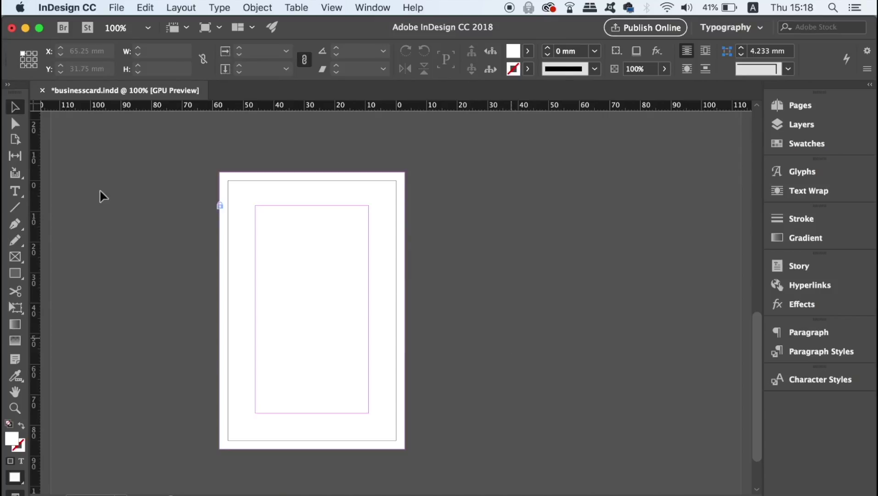
Draw a closed four-sided Pen shape about 61 × 34 mm from the card's upper bleed edge, its lower edge sloping down toward the right
key("p")
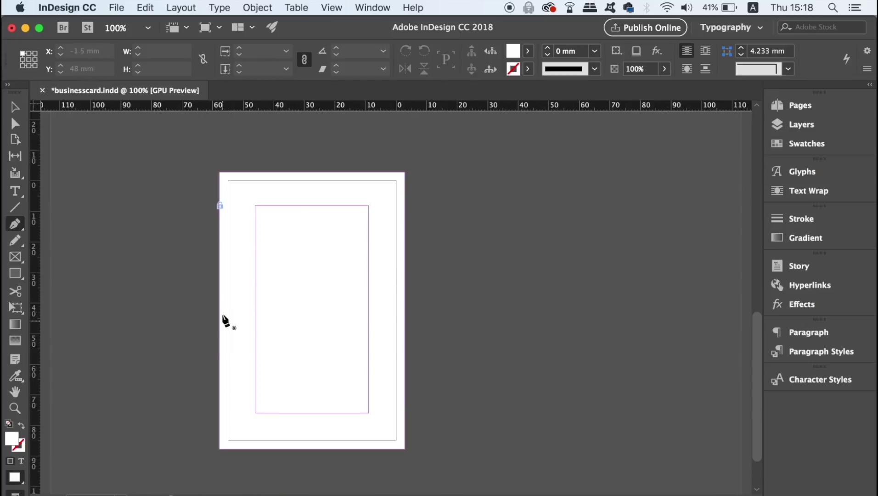
left_click(219, 233)
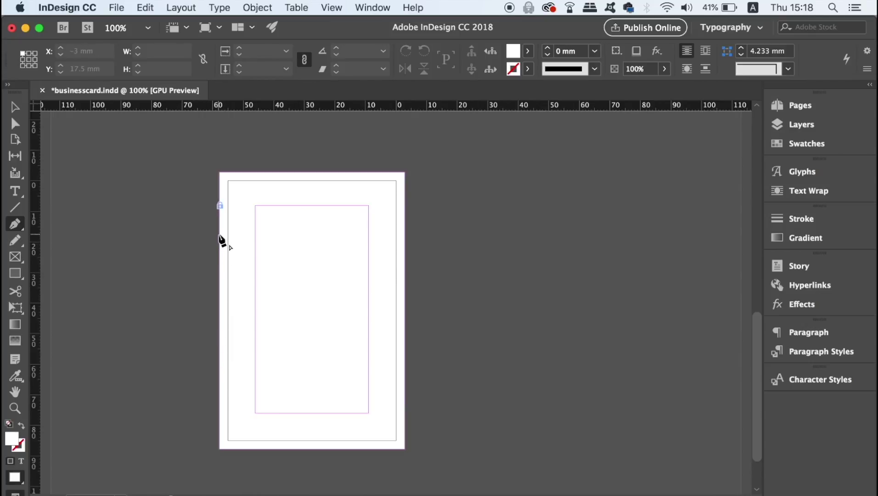
left_click(405, 276)
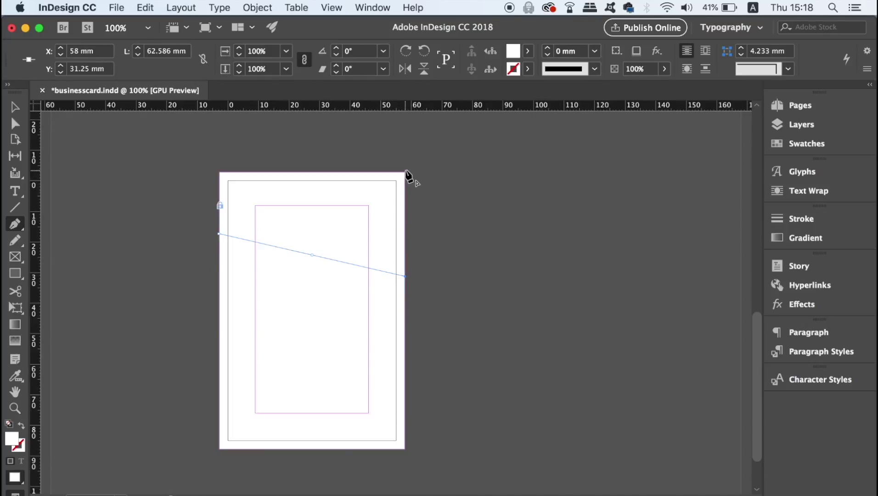
left_click(405, 172)
left_click(218, 172)
left_click(219, 235)
left_click(15, 107)
left_click(407, 244)
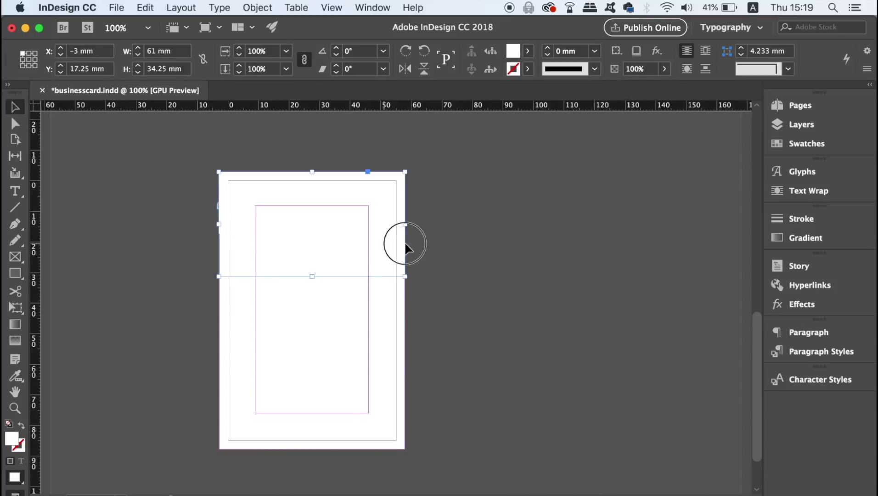
left_click_drag(406, 245, 466, 248)
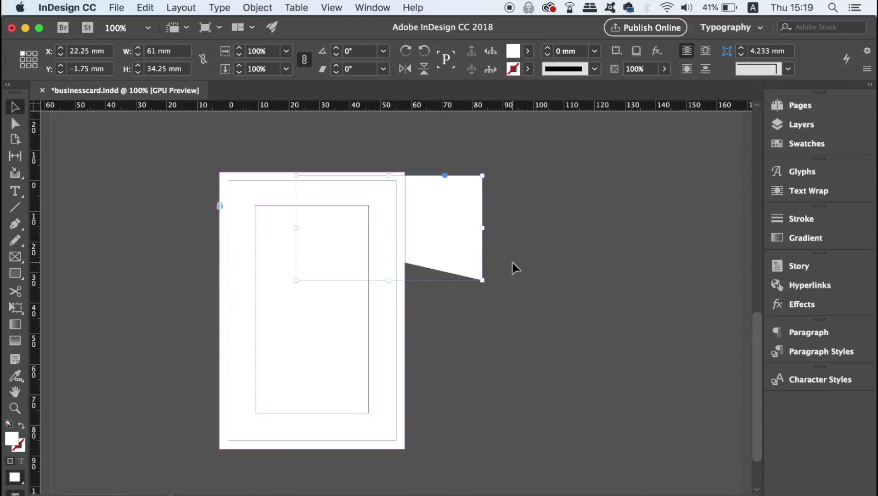
key("super+z")
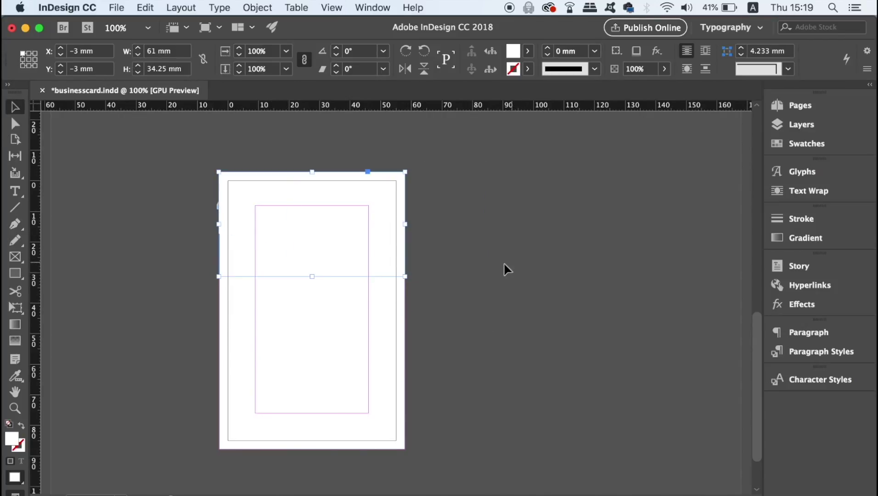
Swap the angled shape's fill and stroke colors and place the image portrait 2.jpg inside it
left_click(22, 425)
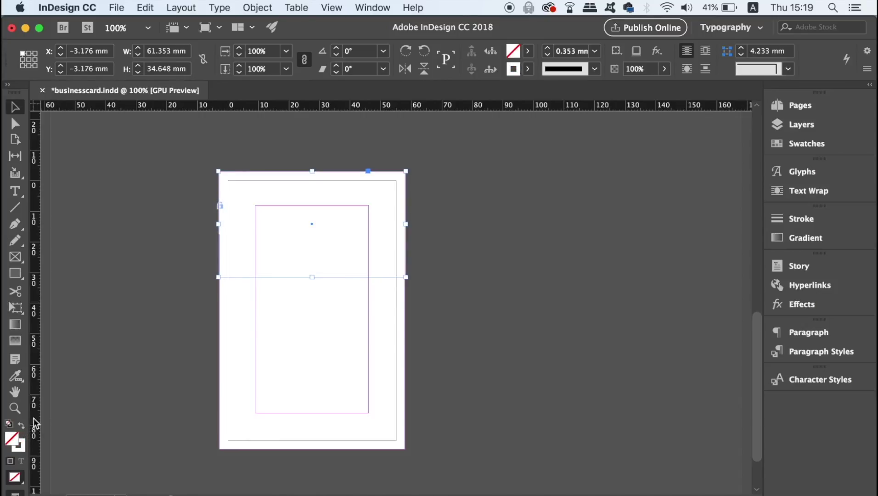
left_click(179, 6)
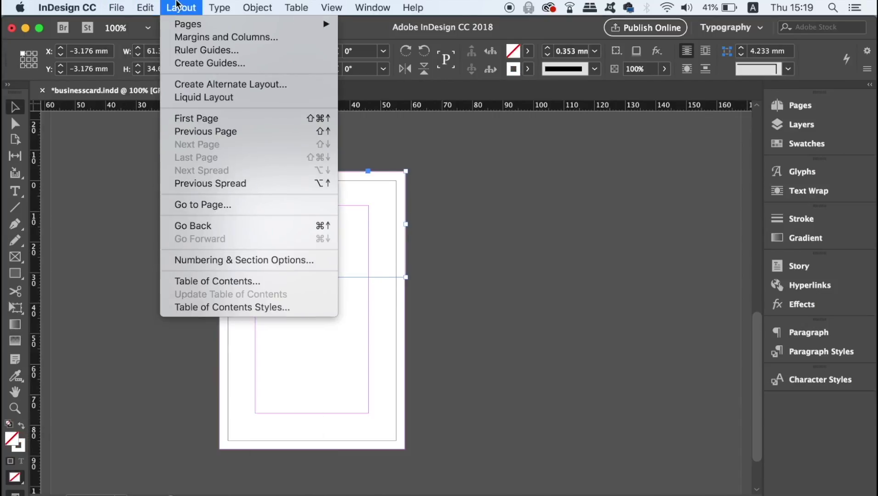
mouse_move(116, 7)
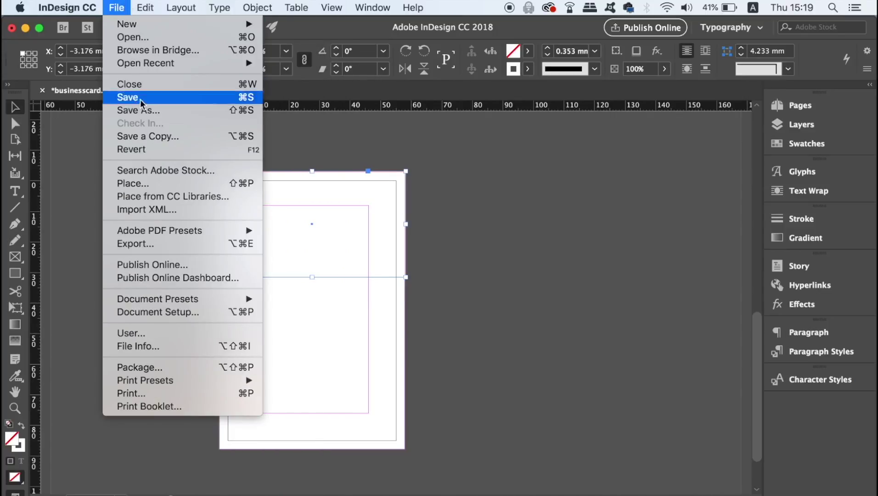
left_click(142, 188)
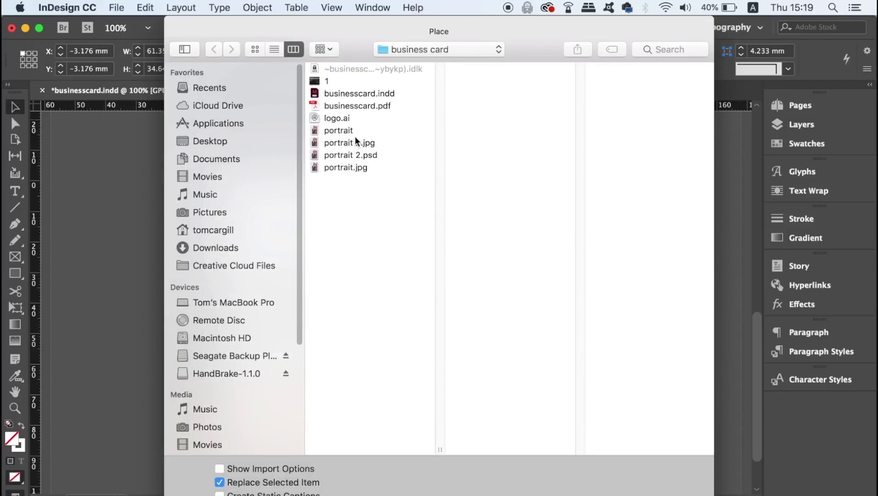
left_click(353, 130)
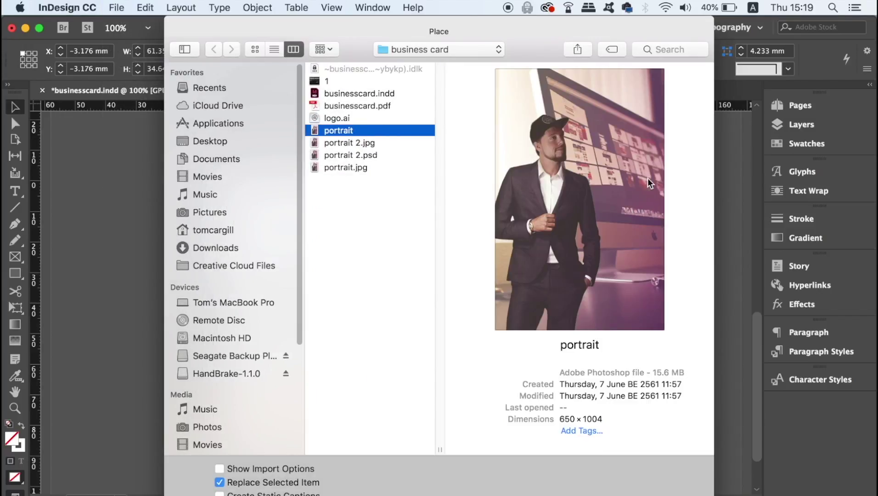
key("Down")
left_click(682, 495)
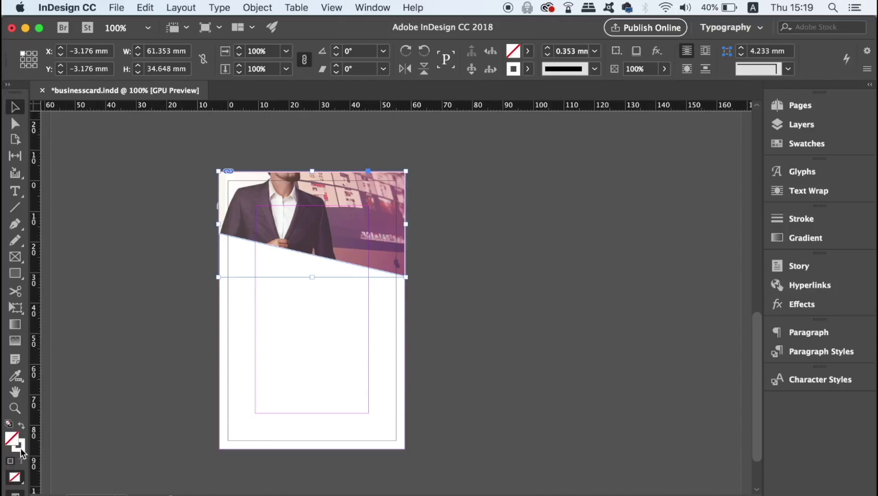
Remove the angled shape's stroke and move the portrait down inside it to bring the face into the frame
left_click(21, 426)
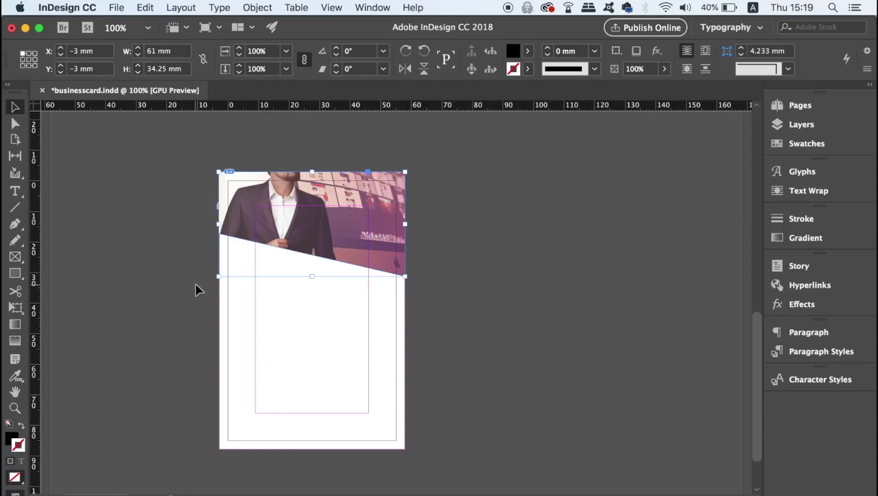
left_click(15, 123)
left_click_drag(351, 185, 346, 245)
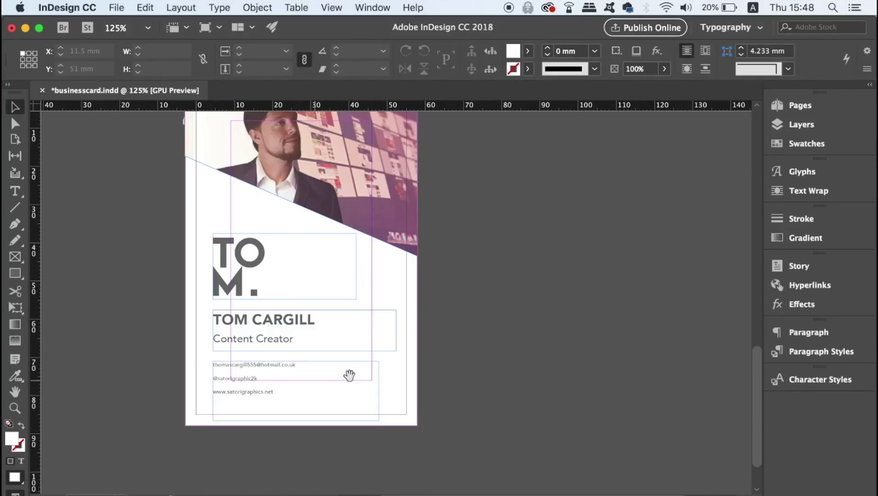
Convert the large first-name, full name with job title, and contact detail text frames below the angled photo to outlines
left_click(267, 249)
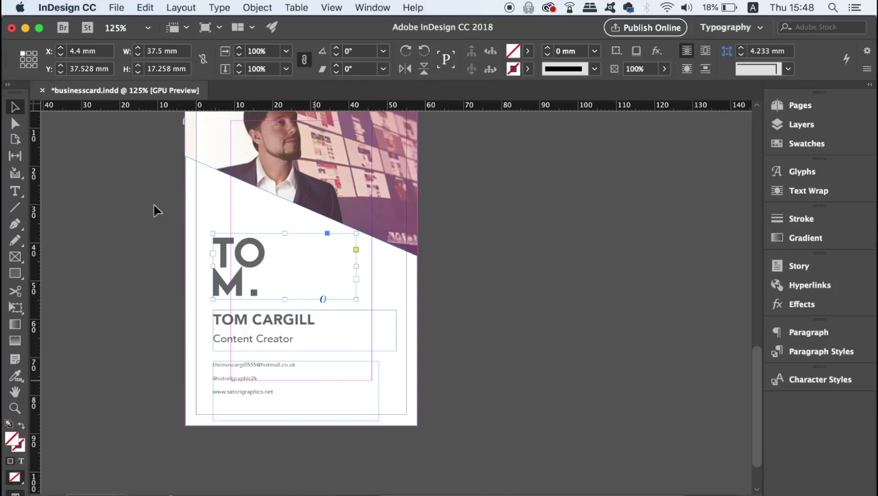
key("super+minus")
key("super+minus")
scroll(153, 231, "up", 4)
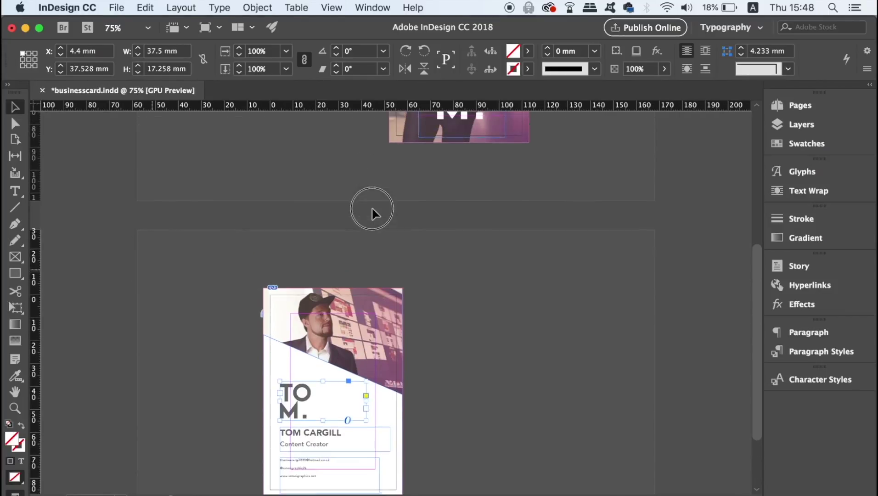
scroll(372, 214, "up", 1)
left_click(452, 138, "shift")
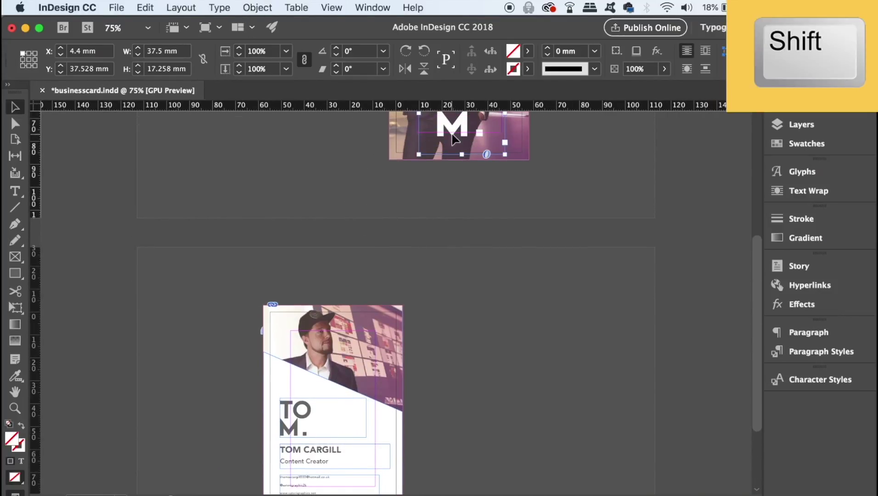
left_click(340, 457, "shift")
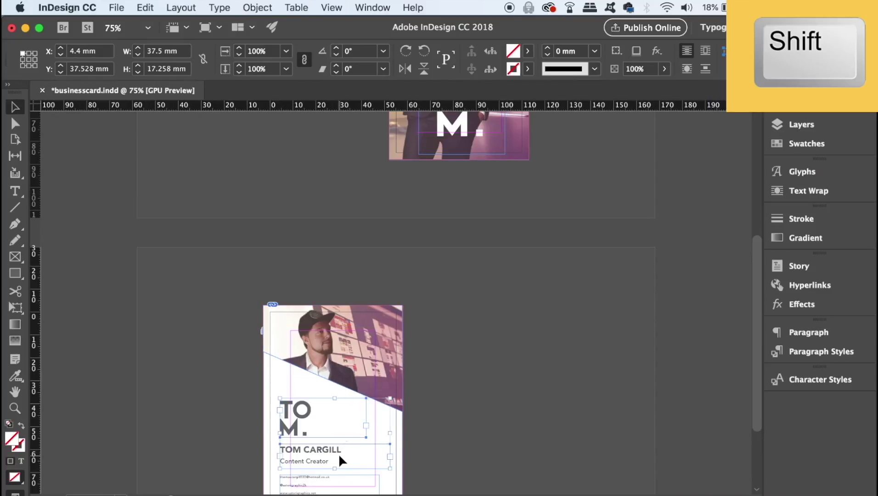
left_click(340, 481, "shift")
left_click(219, 7)
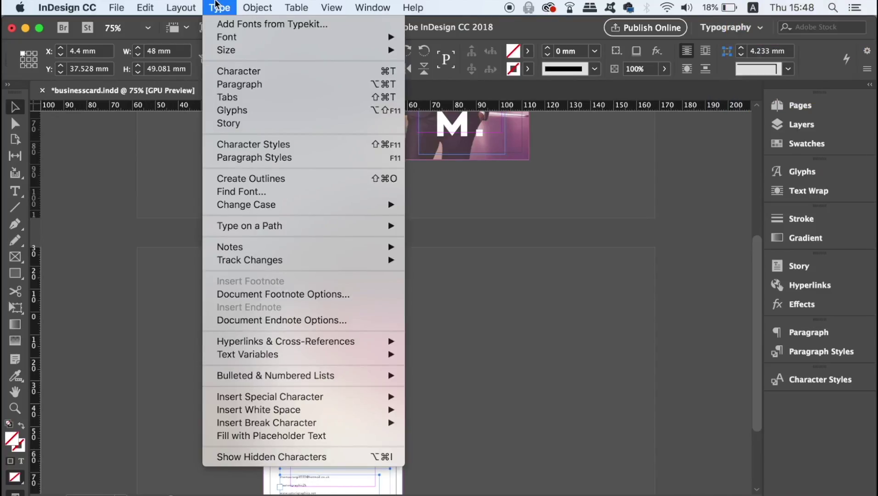
left_click(284, 181)
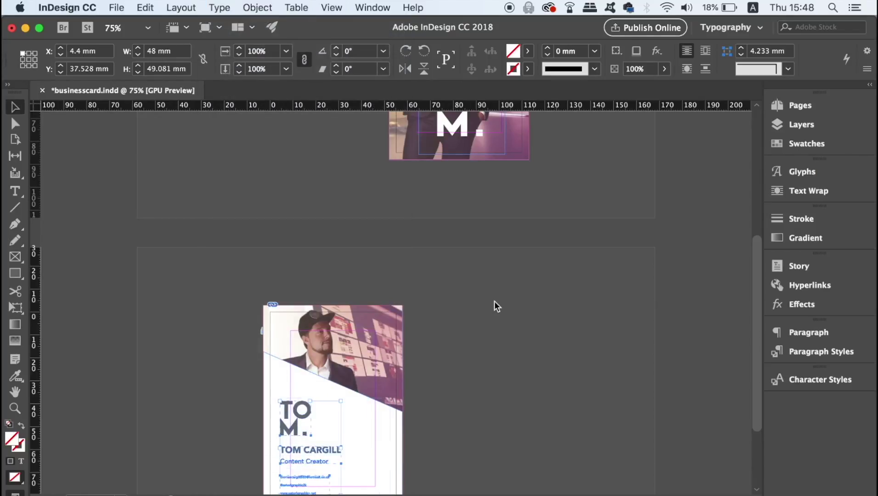
Start exporting the document as businesscard in Adobe PDF (Print) format to the business card folder
left_click_drag(486, 299, 484, 238)
left_click(117, 7)
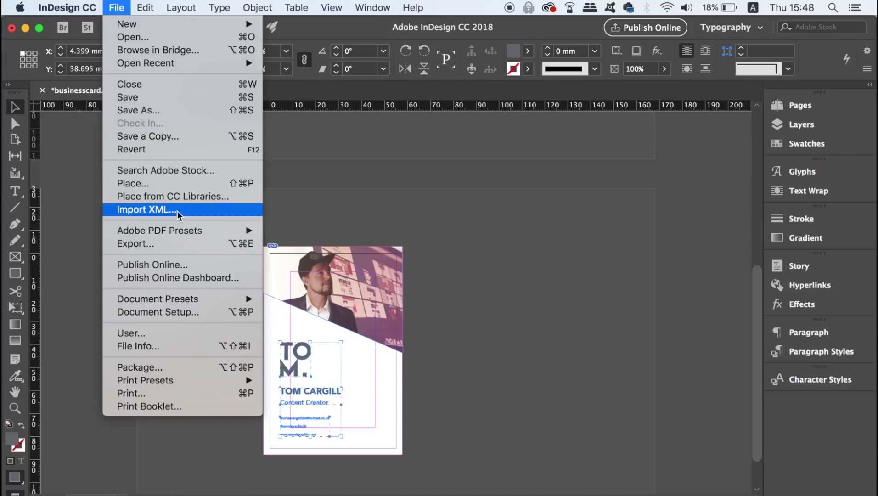
left_click(181, 244)
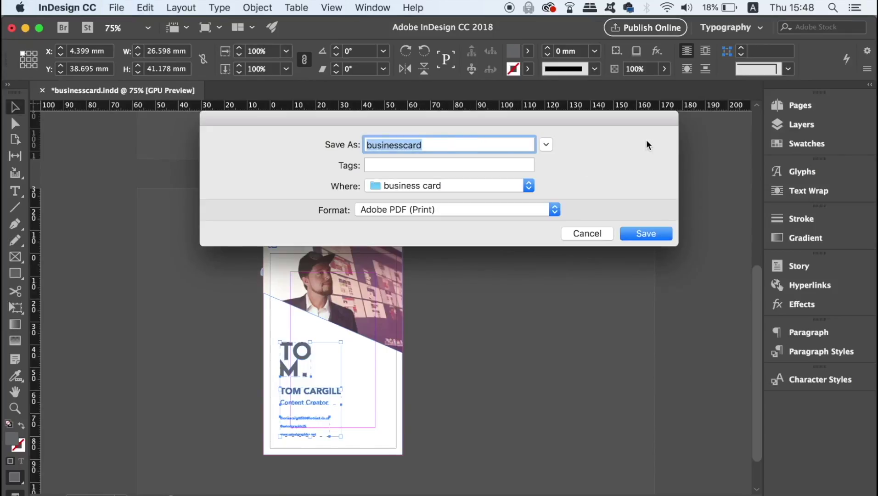
left_click(555, 210)
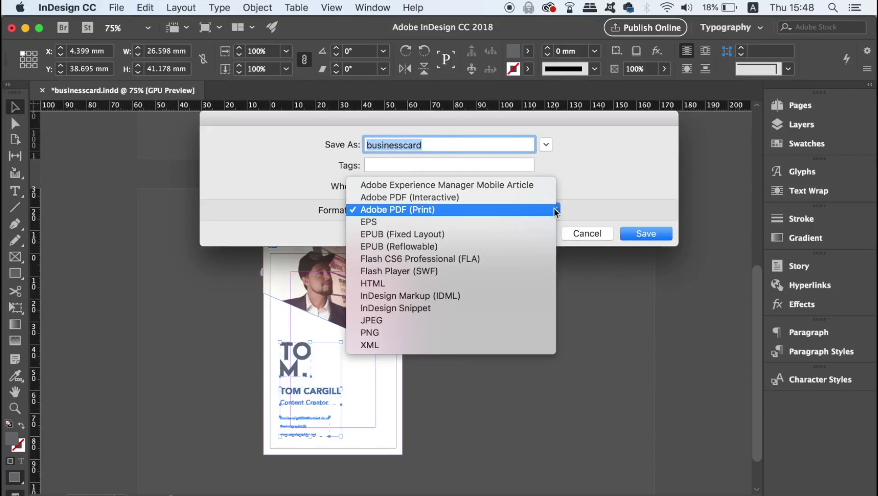
left_click(478, 216)
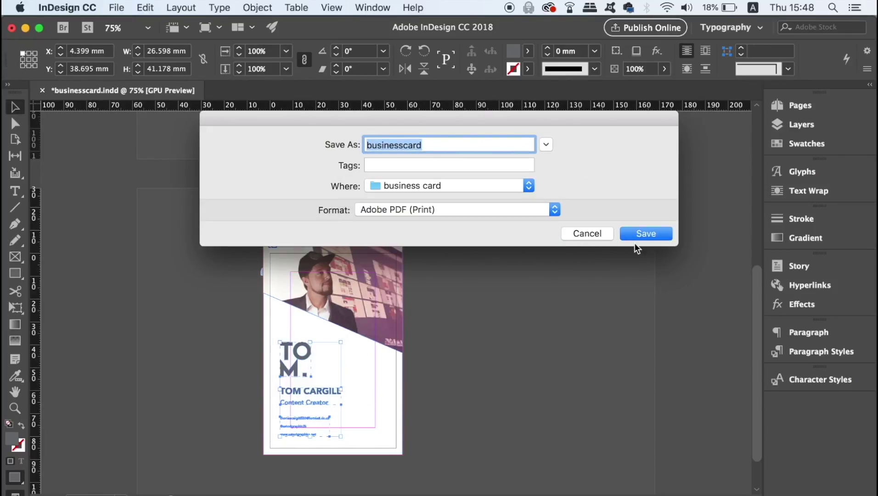
left_click(659, 237)
left_click(545, 208)
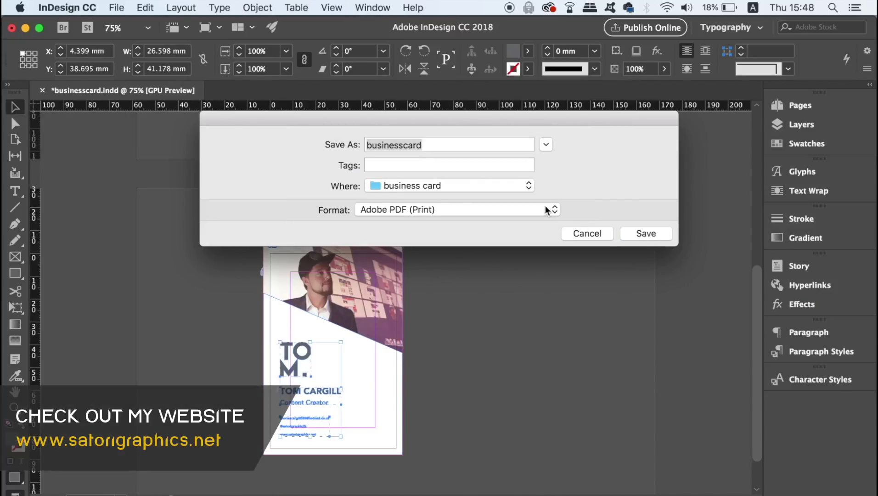
Use Acrobat 8/9 (PDF 1.7) compatibility and the Two-Up (Facing) viewing layout for the PDF export
left_click(634, 92)
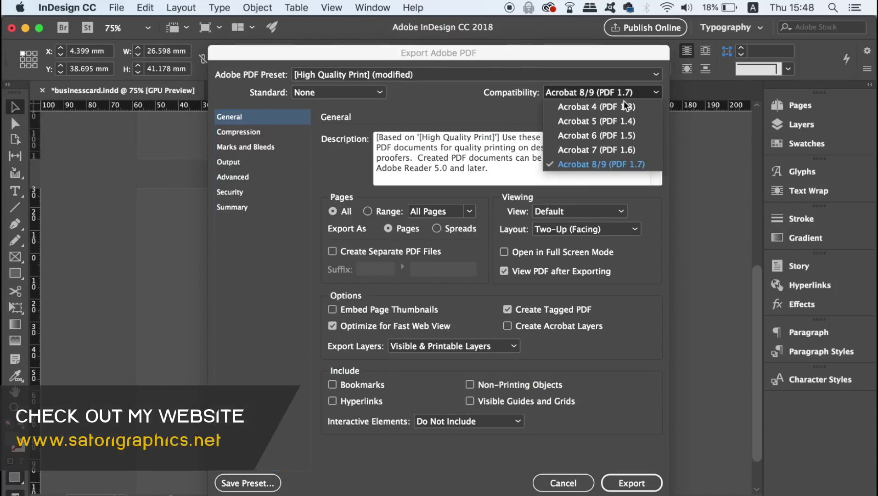
left_click(492, 115)
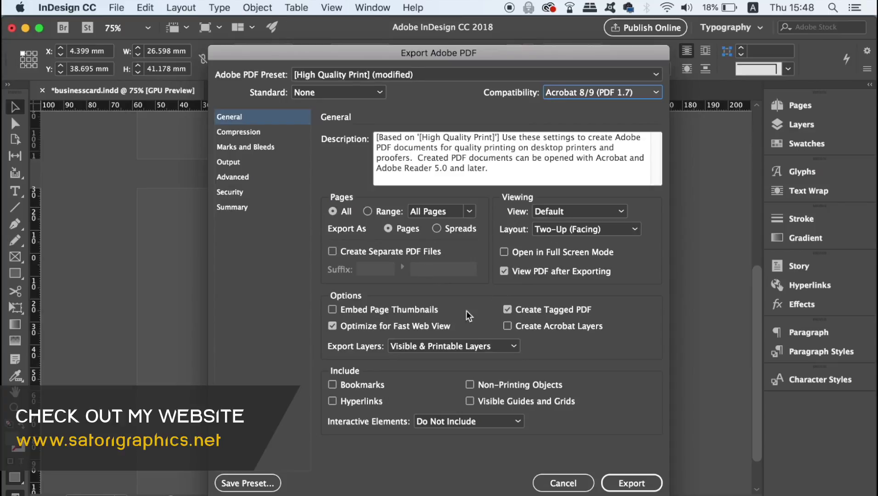
left_click(593, 229)
left_click(593, 290)
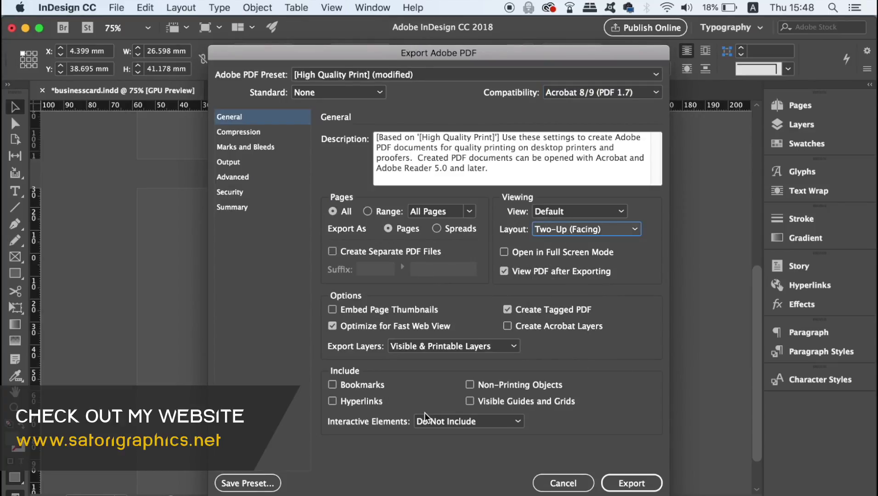
Review the compression, marks and bleeds, output, advanced, security and summary settings, and export the print PDF
left_click(260, 133)
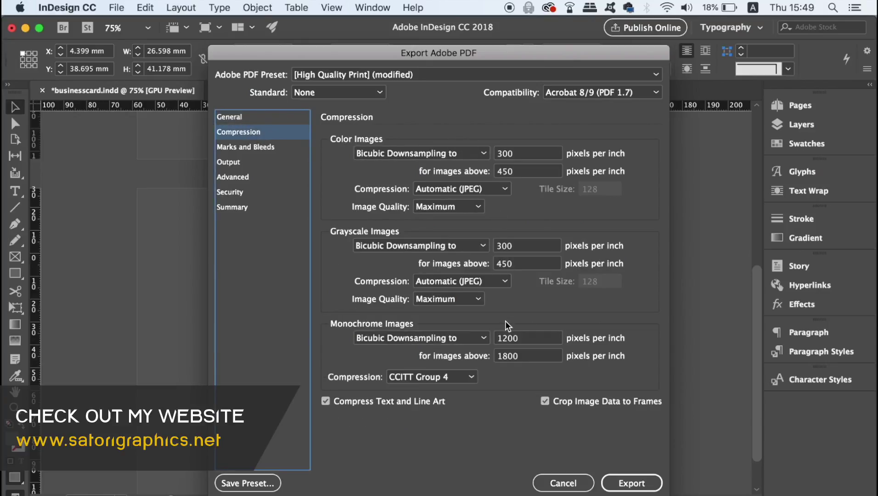
left_click(275, 148)
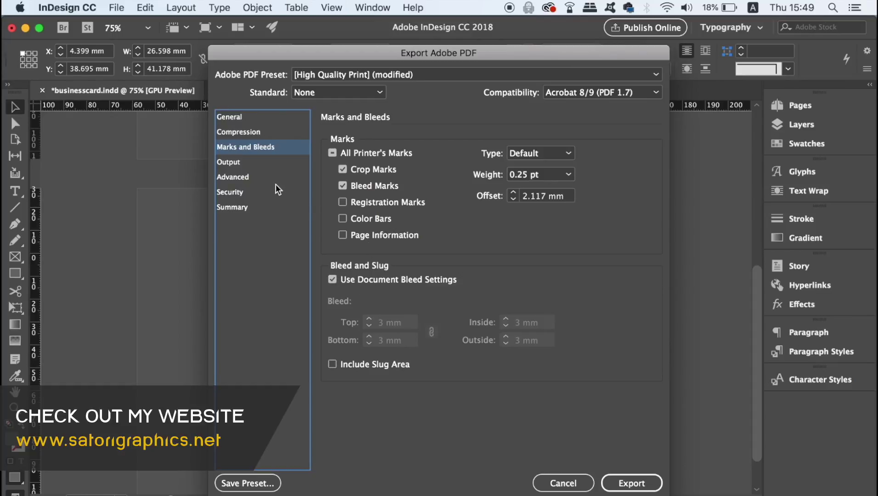
left_click(274, 167)
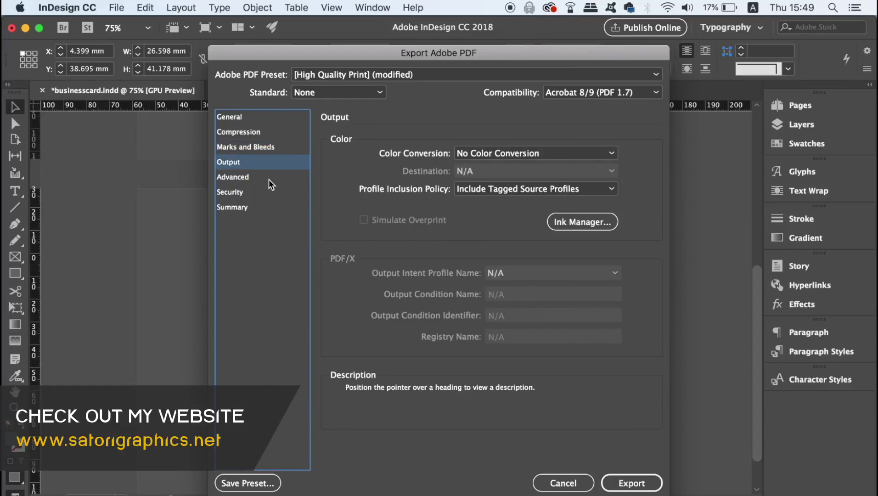
left_click(272, 182)
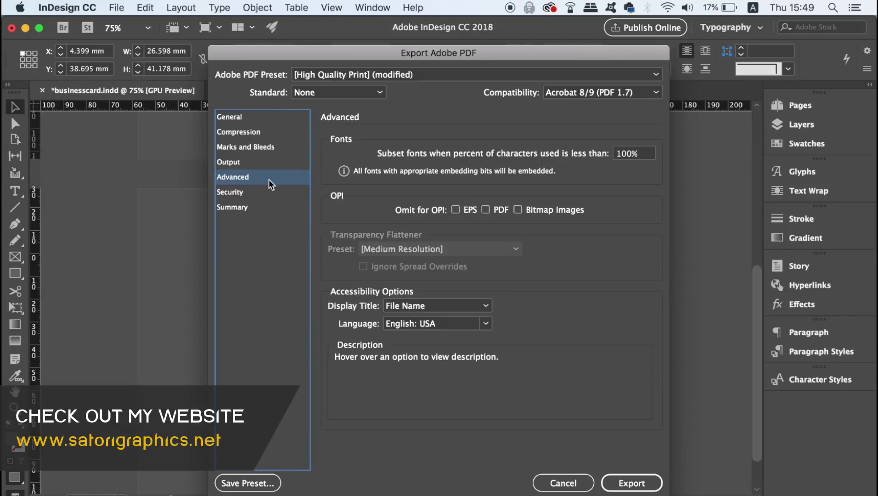
left_click(265, 193)
left_click(255, 209)
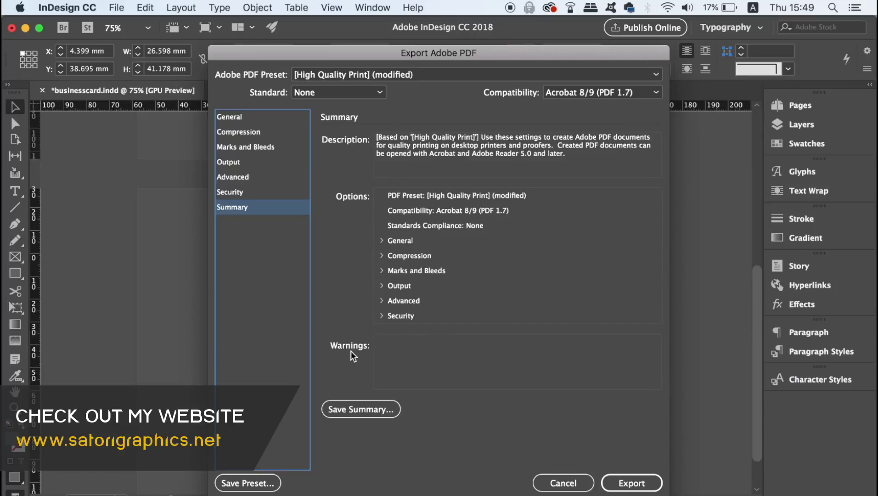
left_click(623, 484)
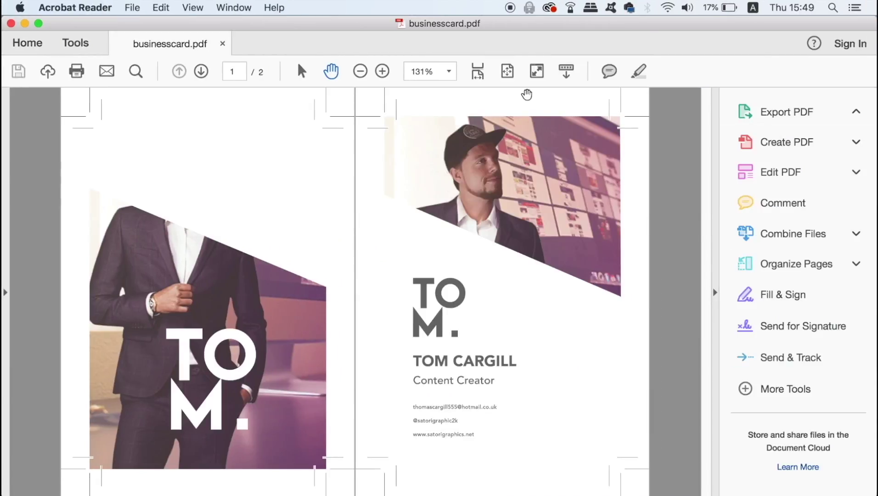
Zoom out on the exported businesscard.pdf to inspect both card sides with their crop and bleed marks
left_click(359, 71)
left_click(361, 71)
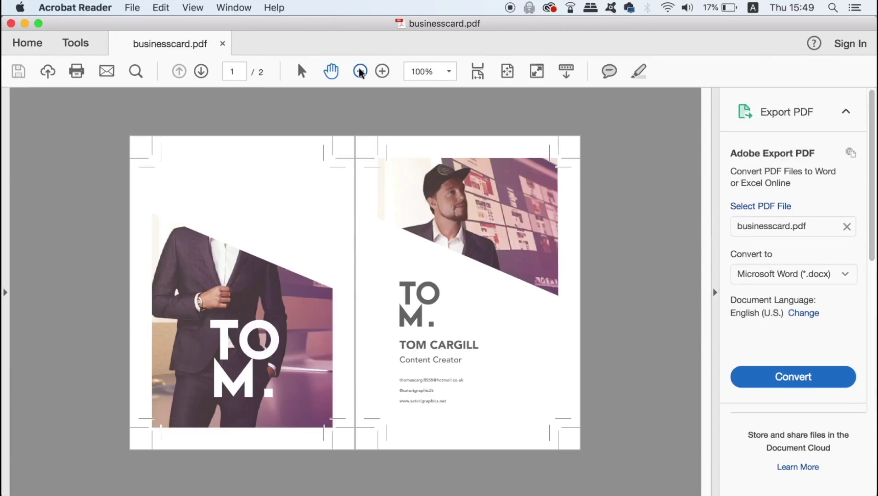
left_click(360, 72)
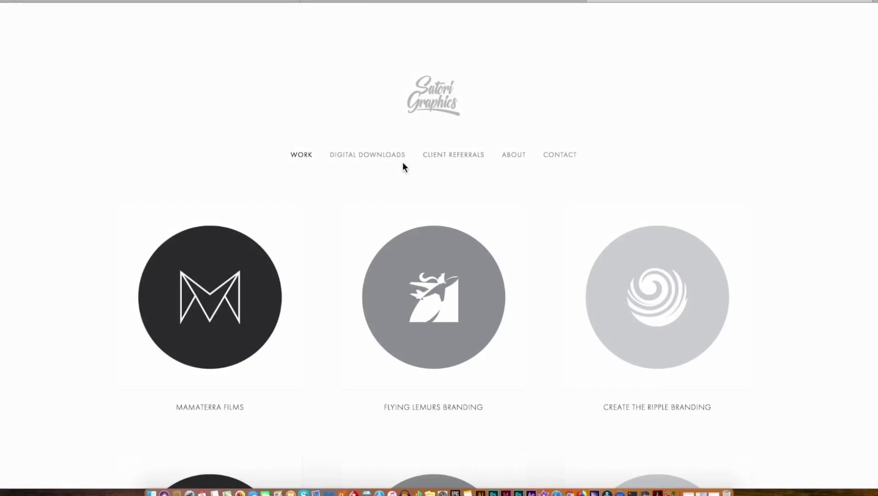
Open the Script Satori font page from the Satori Graphics digital downloads and view its second and third preview images
left_click(381, 157)
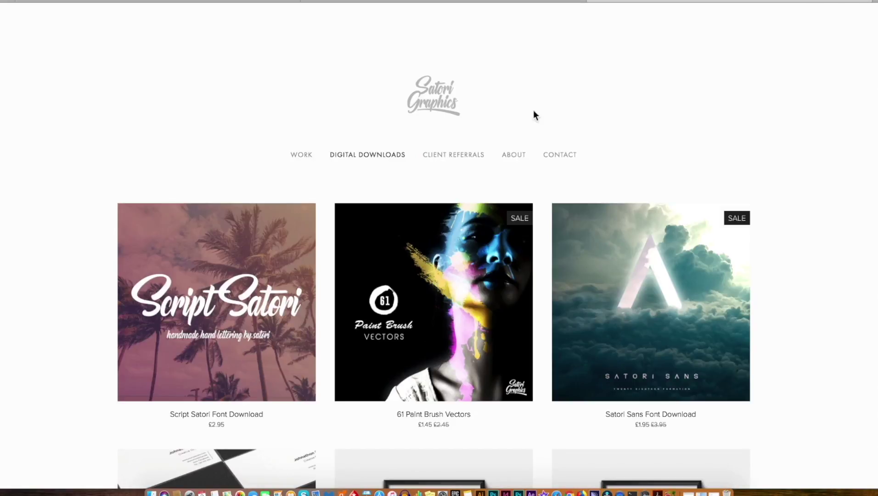
left_click_drag(877, 49, 830, 105)
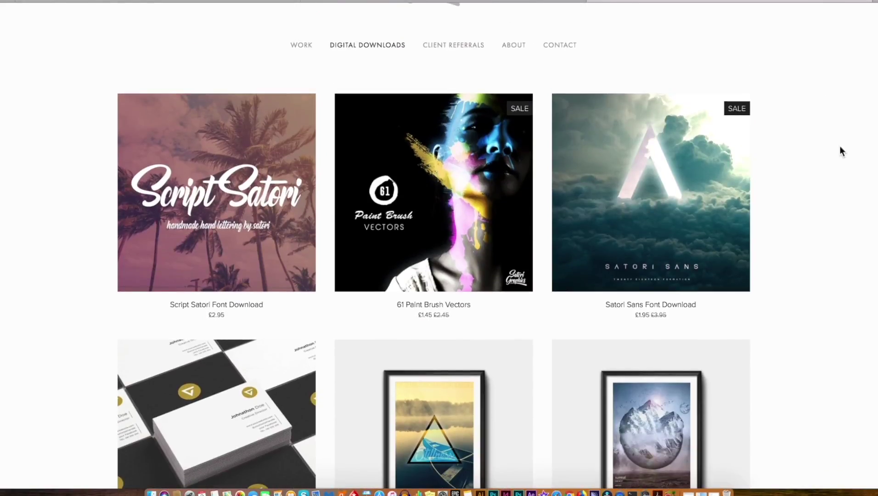
left_click(229, 176)
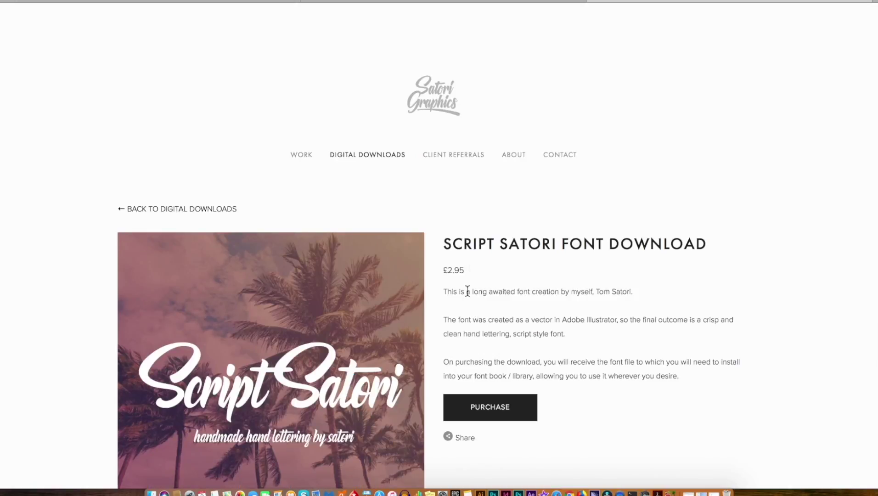
scroll(144, 440, "down", 5)
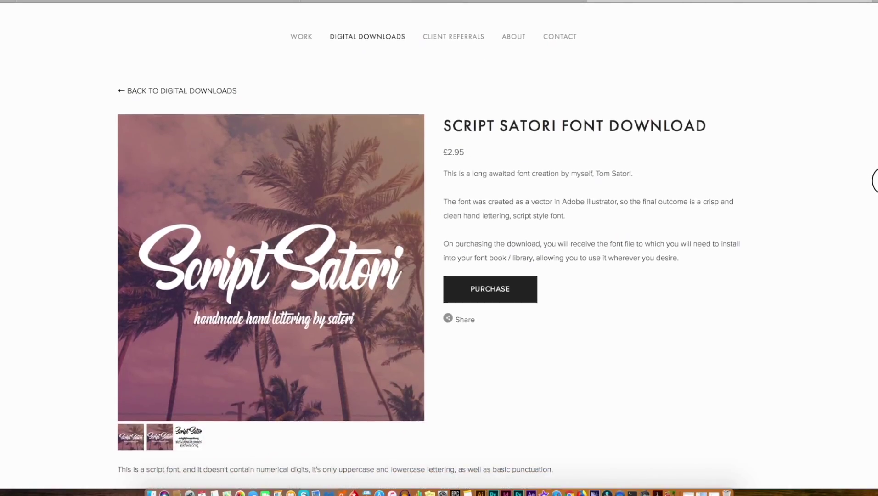
left_click(155, 437)
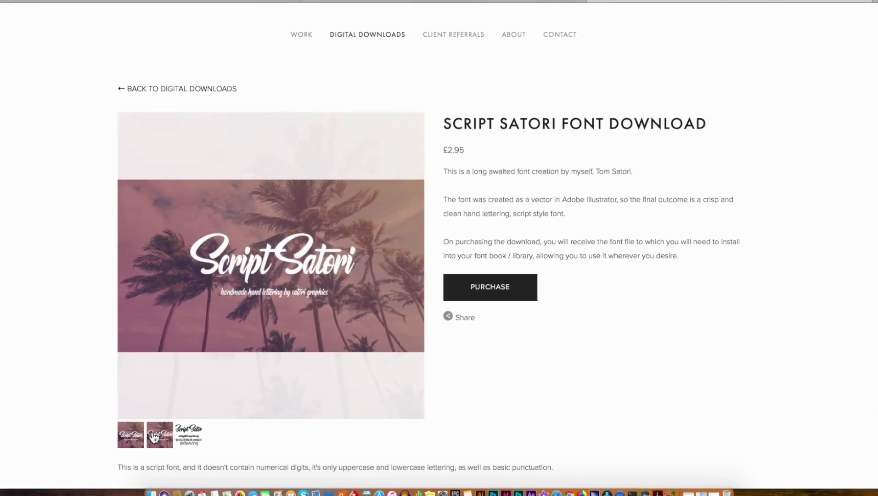
left_click(186, 431)
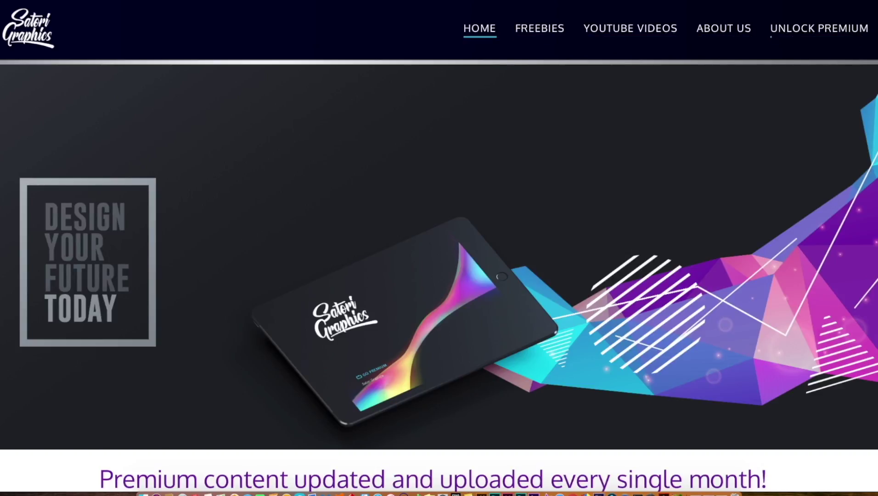
Look through the Satori Graphics premium site's home page down to its footer and return to the header
scroll(439, 276, "down", 5)
scroll(439, 276, "down", 6)
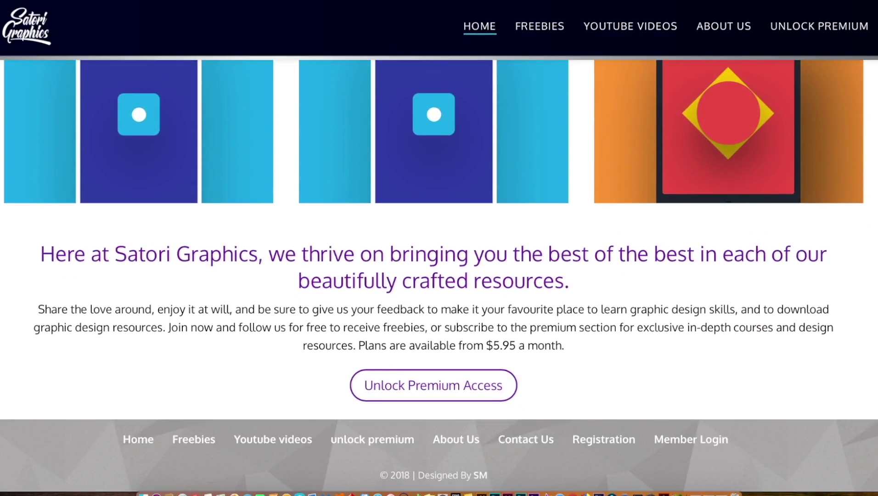
scroll(439, 276, "up", 10)
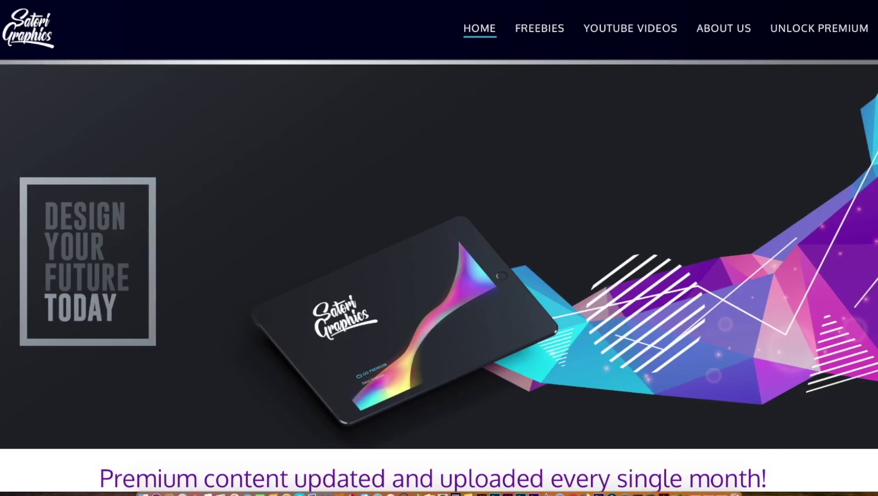